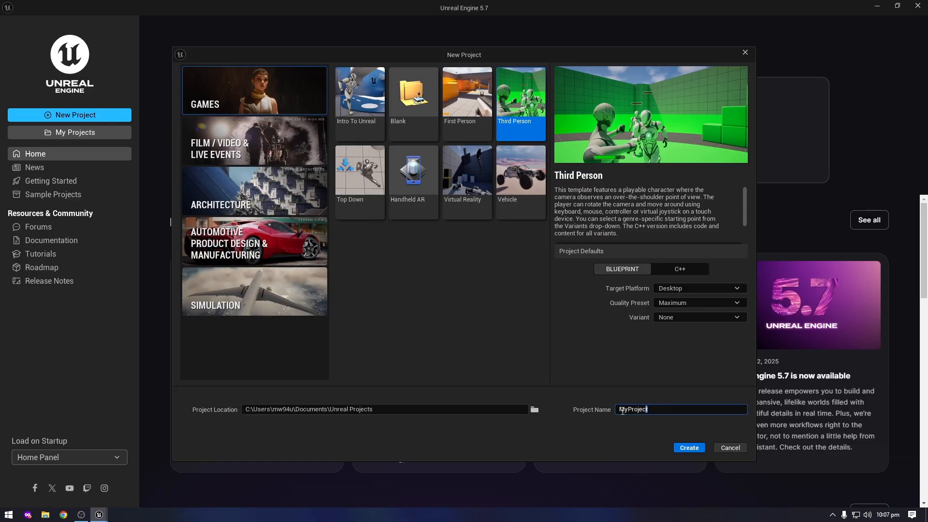
Name the new Third Person project StrafeMovement and create it
{"action": "type", "text": "StrafeMovement"}
{"action": "left_click", "coordinate": [688, 448]}
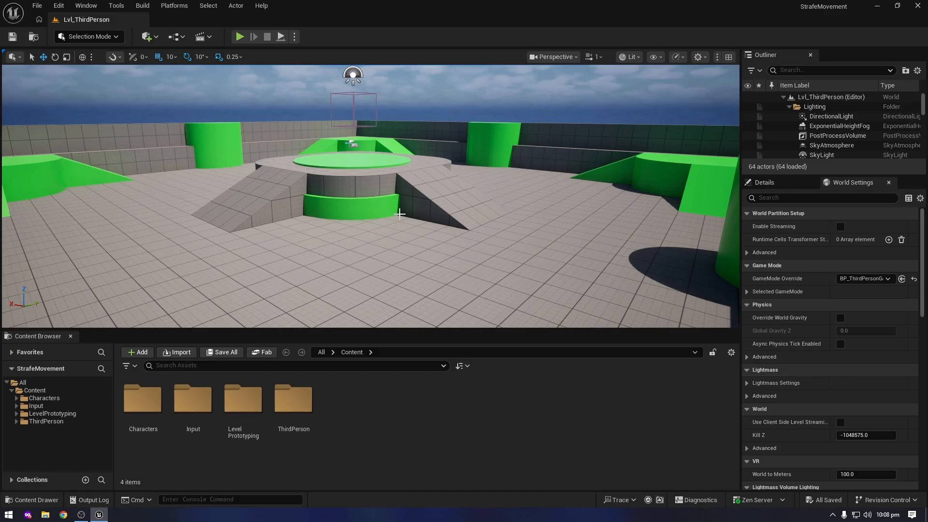
Play the level and run the character in all directions to examine its default movement, ending the play session when done
{"action": "left_click", "coordinate": [239, 37]}
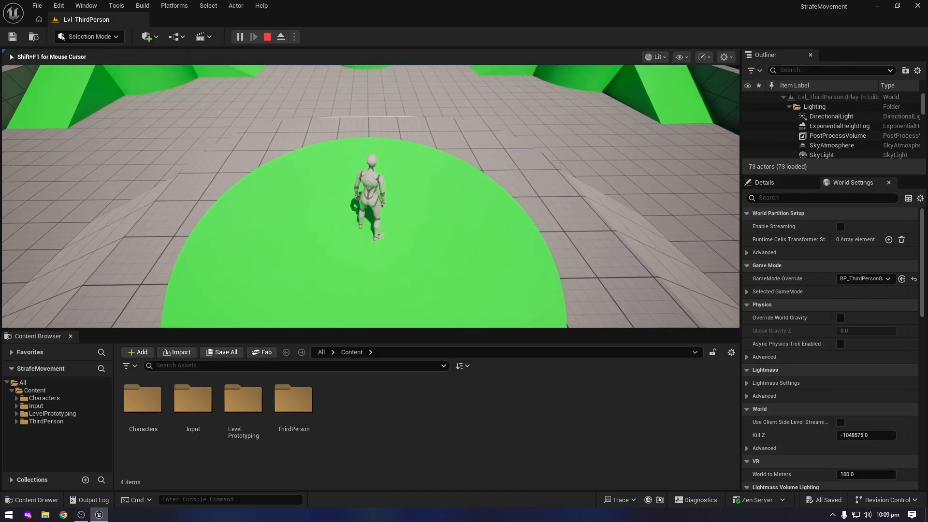
{"action": "key", "text": "w"}
{"action": "key", "text": "d"}
{"action": "key", "text": "a"}
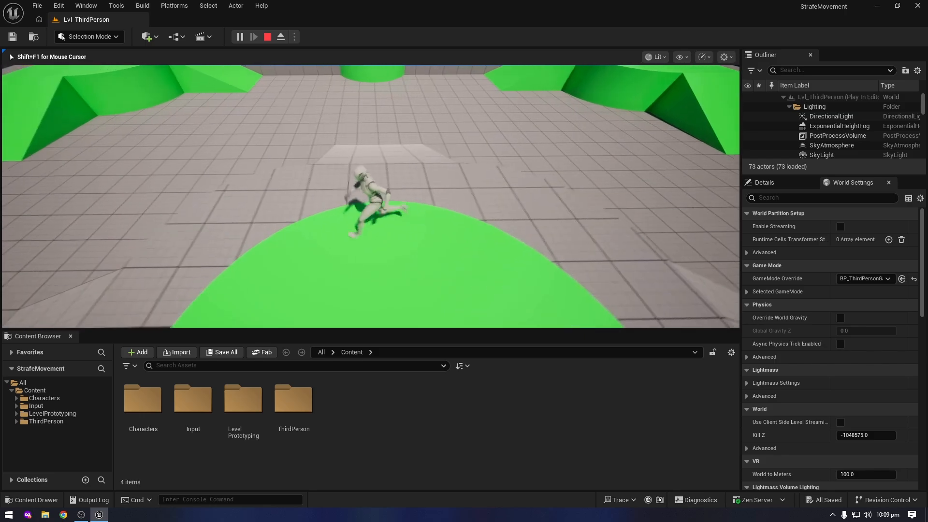
{"action": "key", "text": "s"}
{"action": "key", "text": "d"}
{"action": "key", "text": "w"}
{"action": "key", "text": "a"}
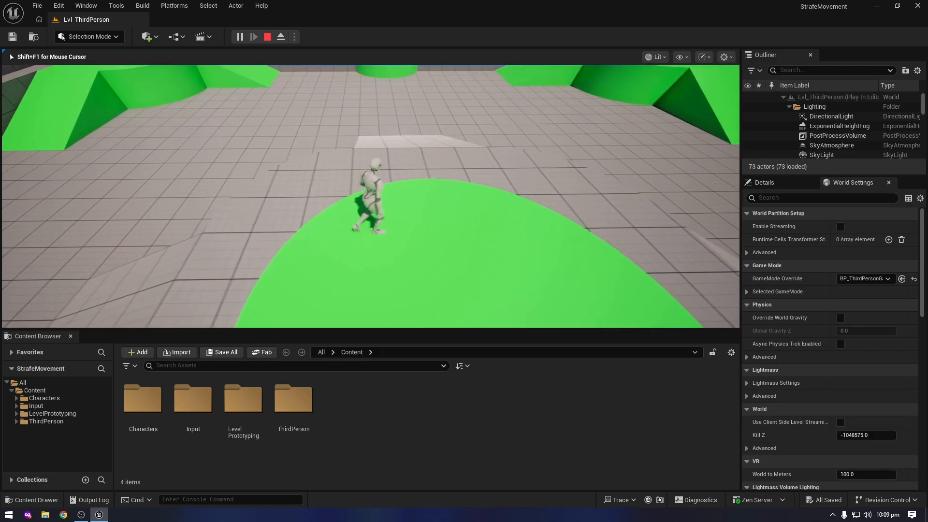
{"action": "key", "text": "d"}
{"action": "key", "text": "s"}
{"action": "key", "text": "a"}
{"action": "key", "text": "d"}
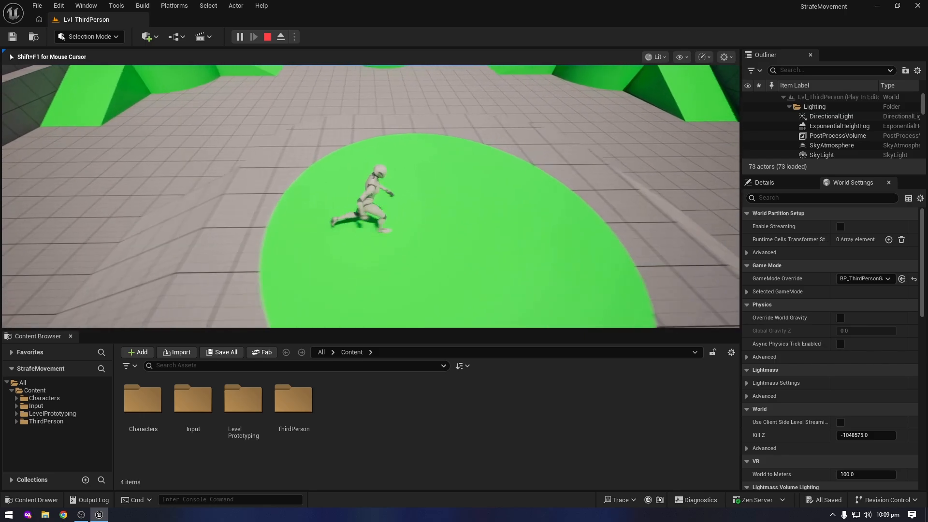
{"action": "key", "text": "a"}
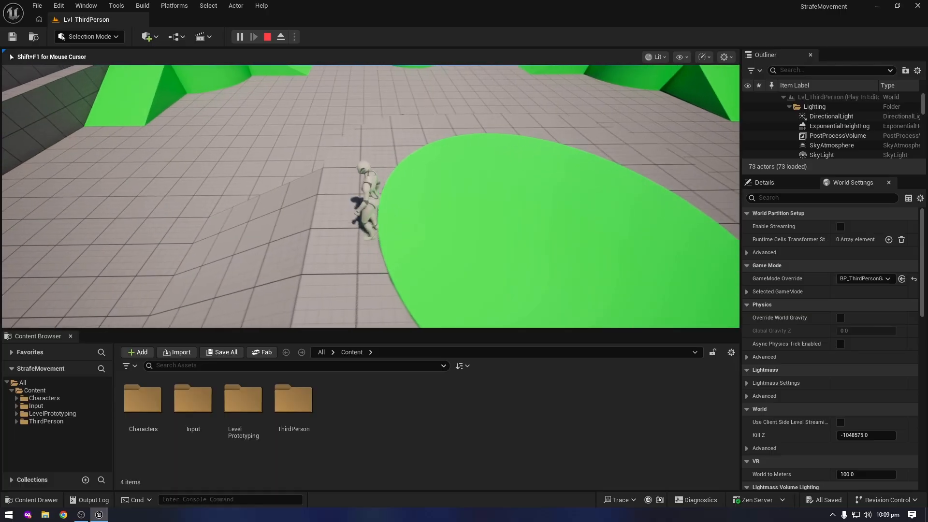
{"action": "key", "text": "d"}
{"action": "key", "text": "w"}
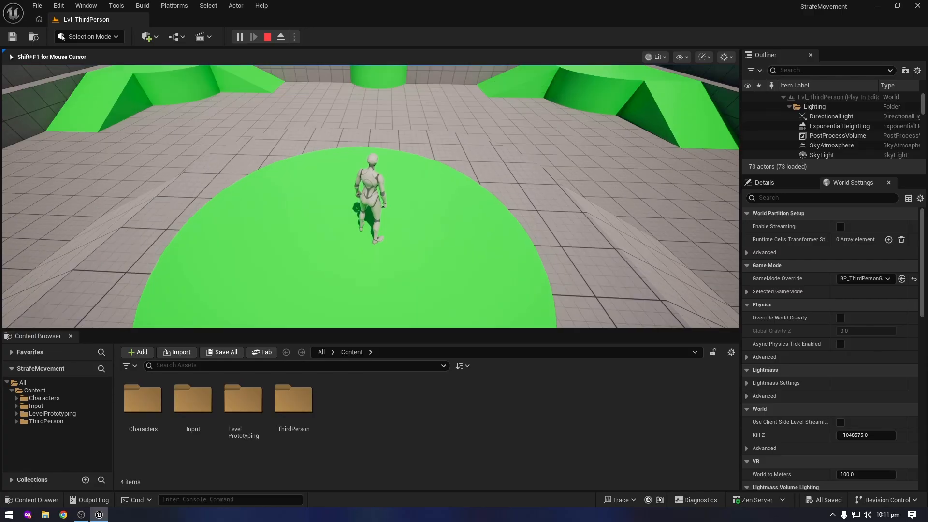
{"action": "key", "text": "Escape"}
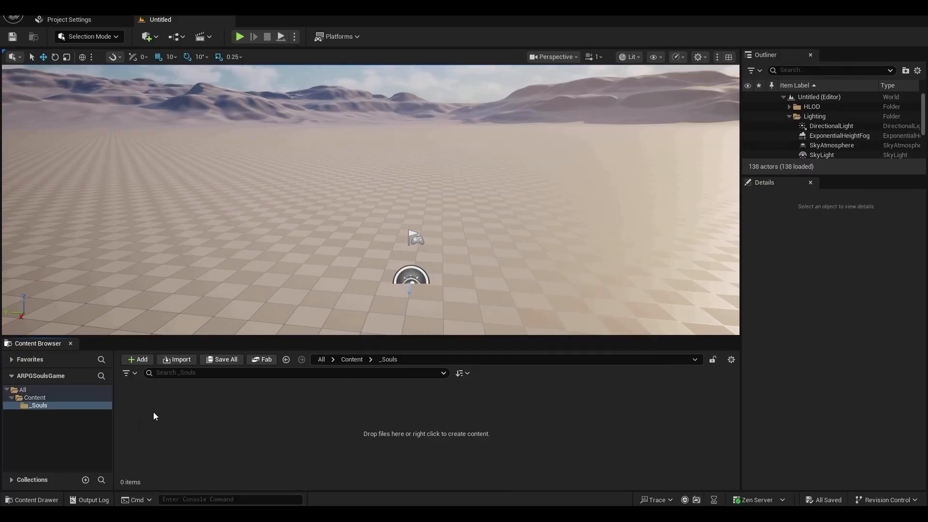
{"action": "key", "text": "ctrl+n"}
{"action": "double_click", "coordinate": [464, 203]}
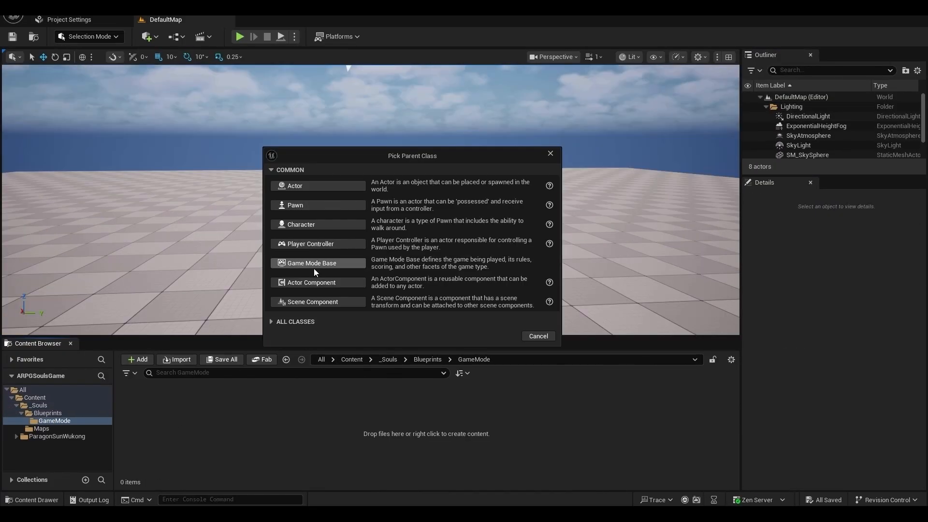
{"action": "left_click", "coordinate": [314, 264]}
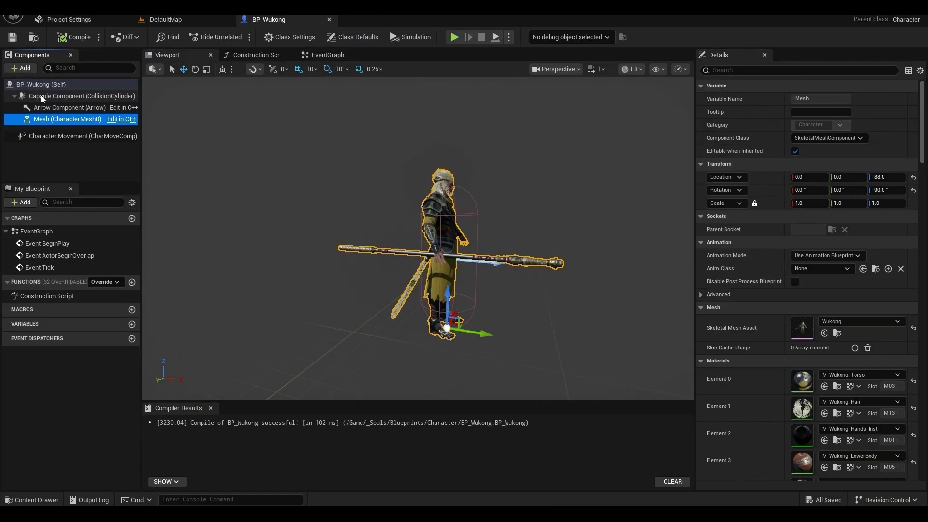
{"action": "left_click", "coordinate": [41, 95]}
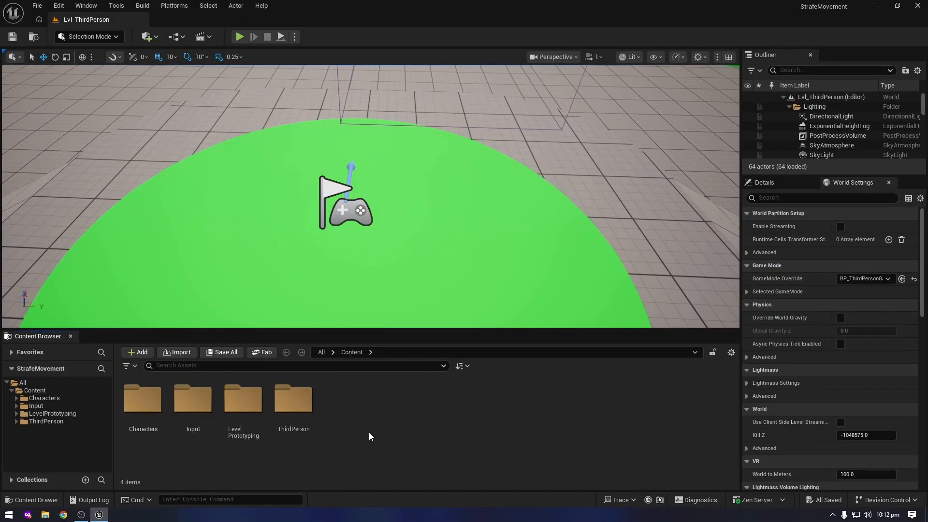
Create a folder named StrafeMovement in the Content folder and open it
{"action": "left_click", "coordinate": [48, 391]}
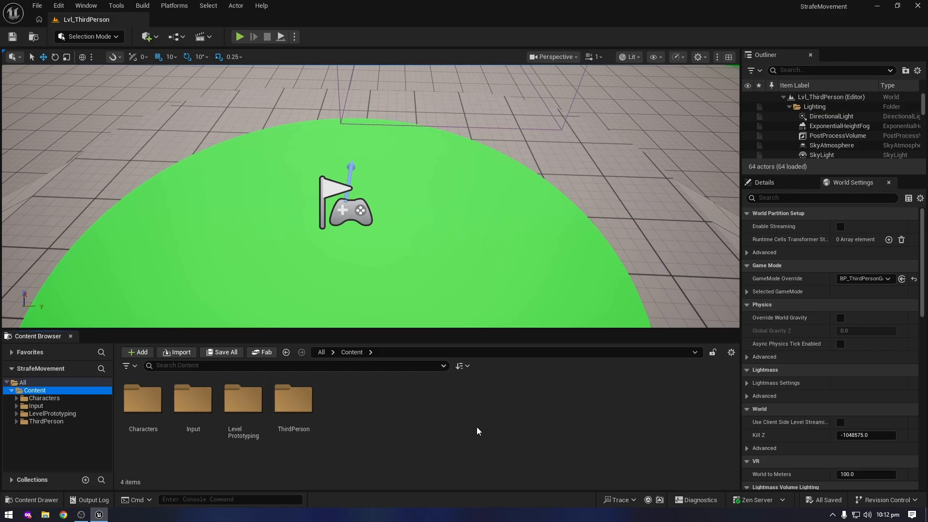
{"action": "key", "text": "ctrl+shift+n"}
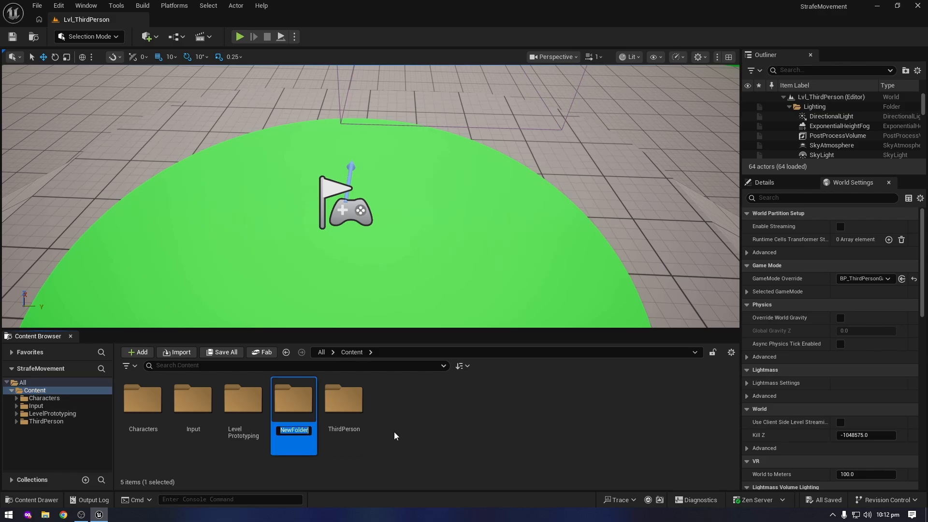
{"action": "type", "text": "StrafeMovement"}
{"action": "key", "text": "Return"}
{"action": "key", "text": "Return"}
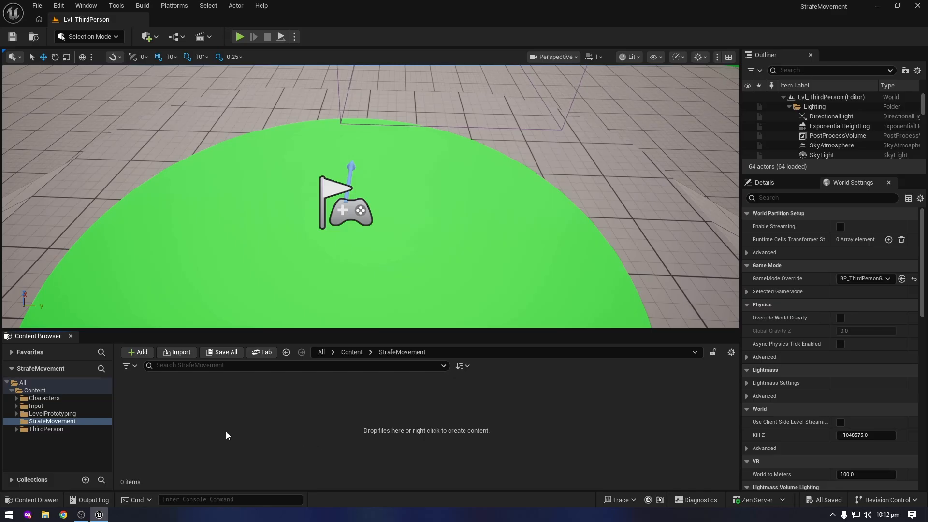
Create a subfolder named Animations inside StrafeMovement and open it
{"action": "key", "text": "ctrl+shift+n"}
{"action": "type", "text": "Anima"}
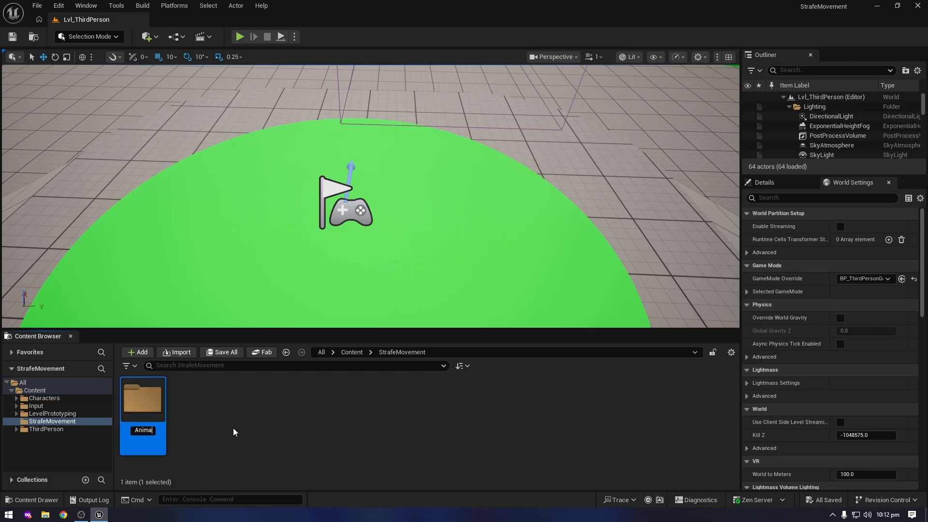
{"action": "type", "text": "tions"}
{"action": "key", "text": "Return"}
{"action": "key", "text": "Return"}
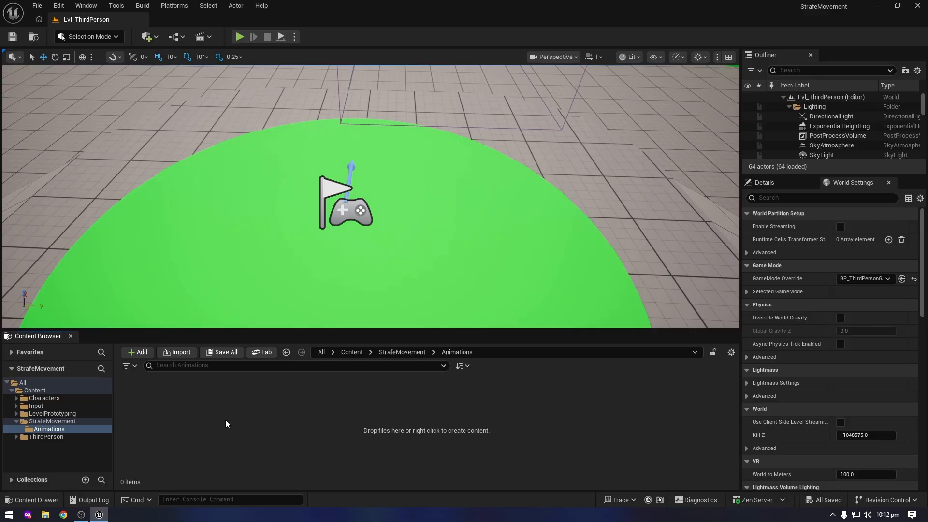
Choose all eight Run files from the Strafe Animations folder on the Desktop for import into the Animations folder
{"action": "right_click", "coordinate": [227, 423]}
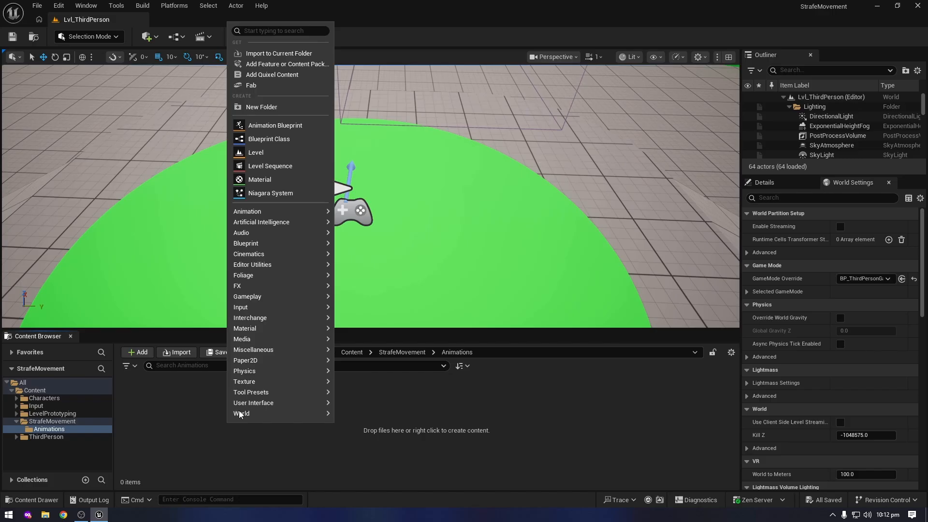
{"action": "left_click", "coordinate": [272, 54]}
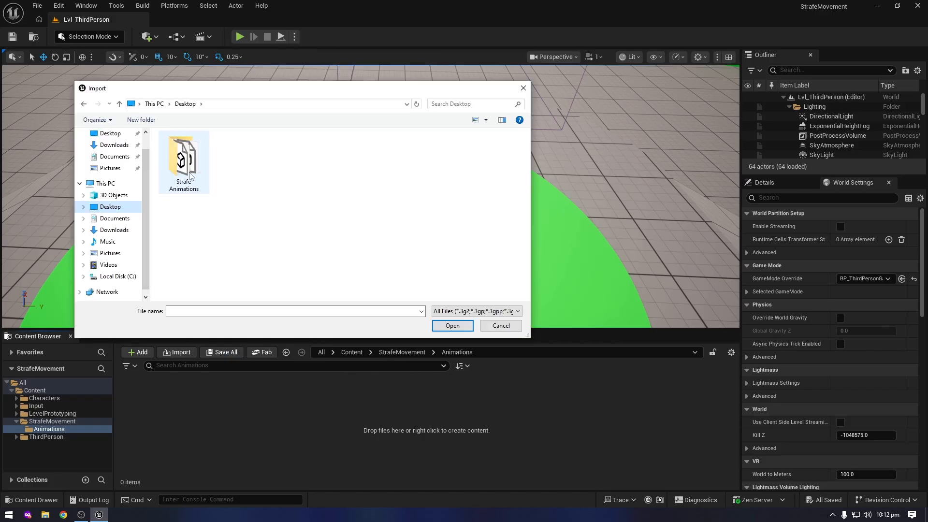
{"action": "double_click", "coordinate": [184, 160]}
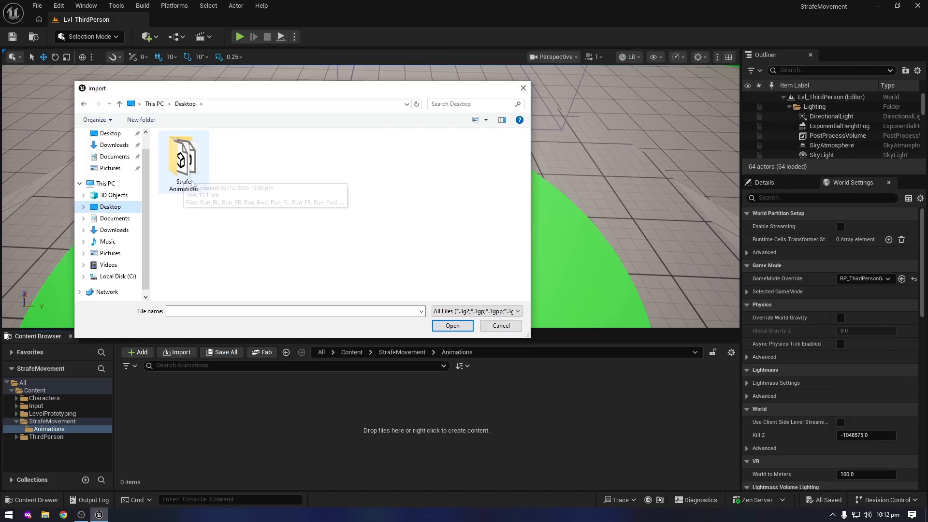
{"action": "left_click_drag", "start_coordinate": [337, 269], "coordinate": [183, 149]}
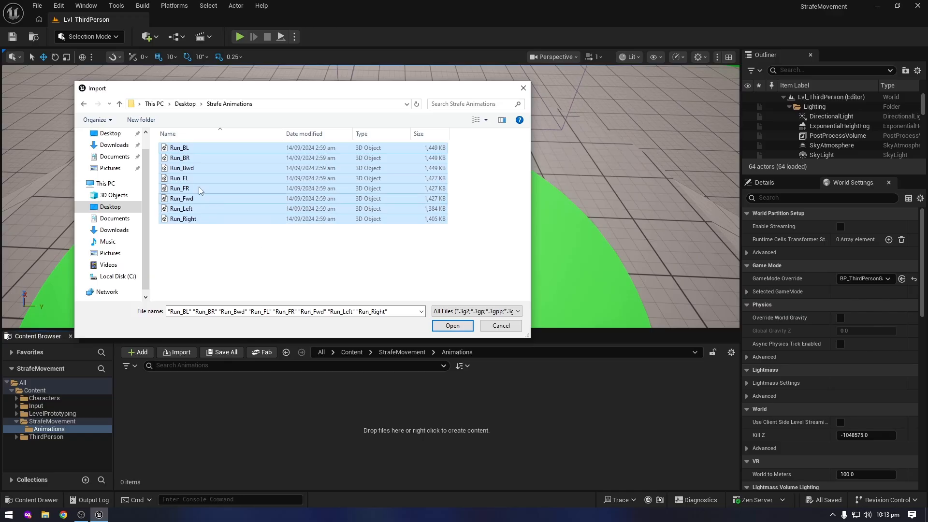
{"action": "left_click", "coordinate": [461, 328]}
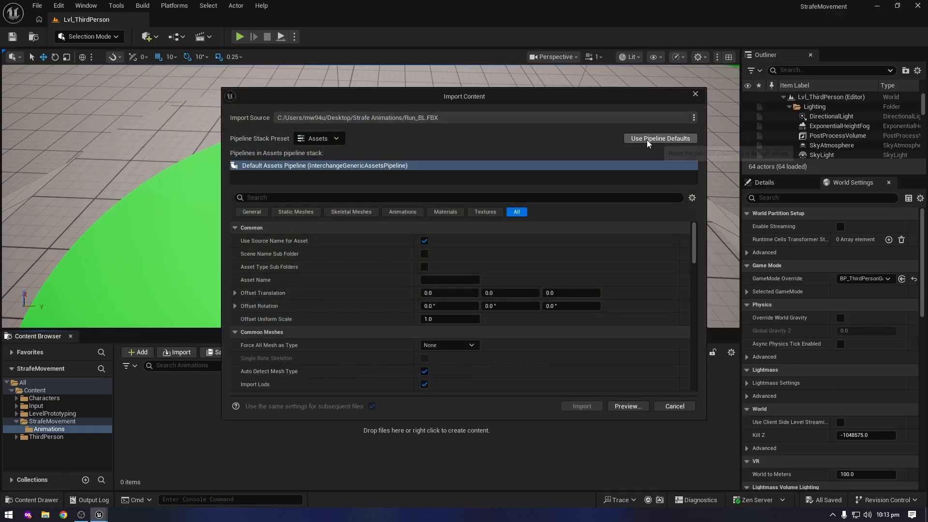
Assign the SK_Mannequin skeleton in the import settings and import the run animations
{"action": "scroll", "coordinate": [590, 288], "scroll_direction": "down", "scroll_amount": 5}
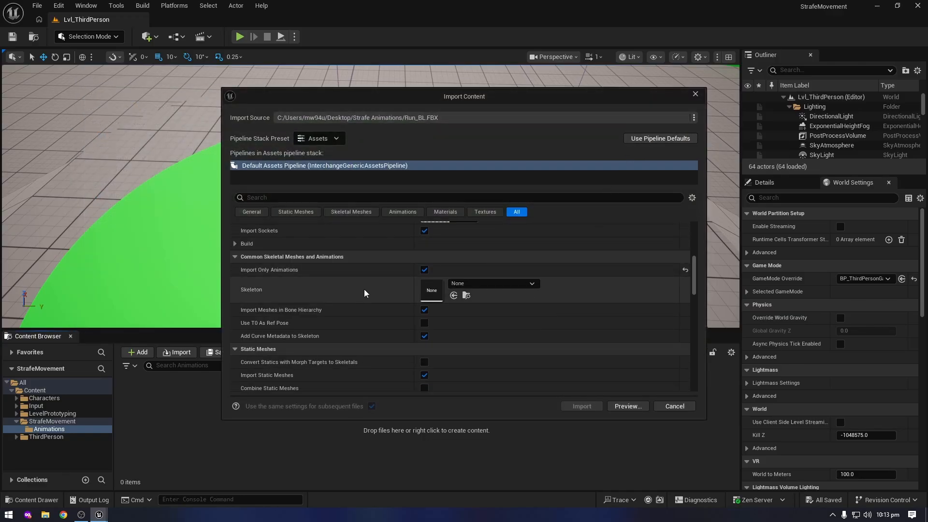
{"action": "left_click", "coordinate": [485, 284]}
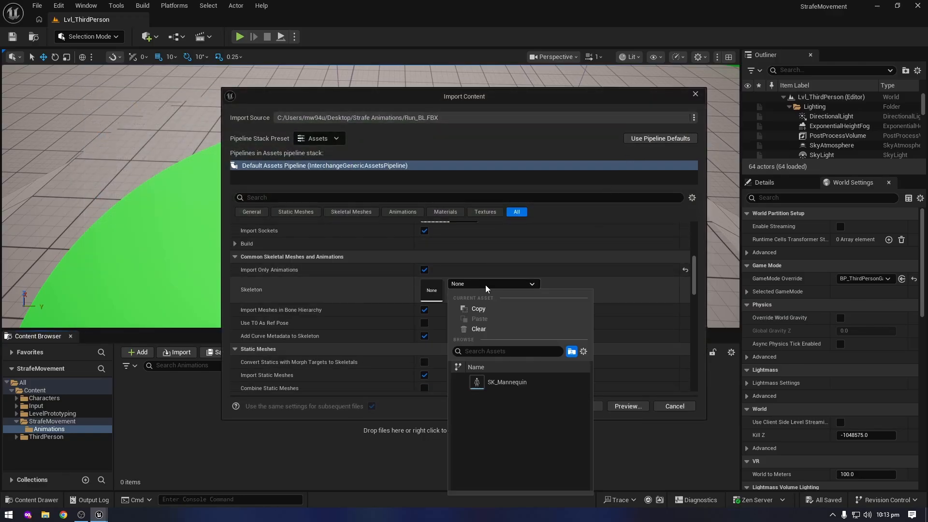
{"action": "left_click", "coordinate": [520, 383]}
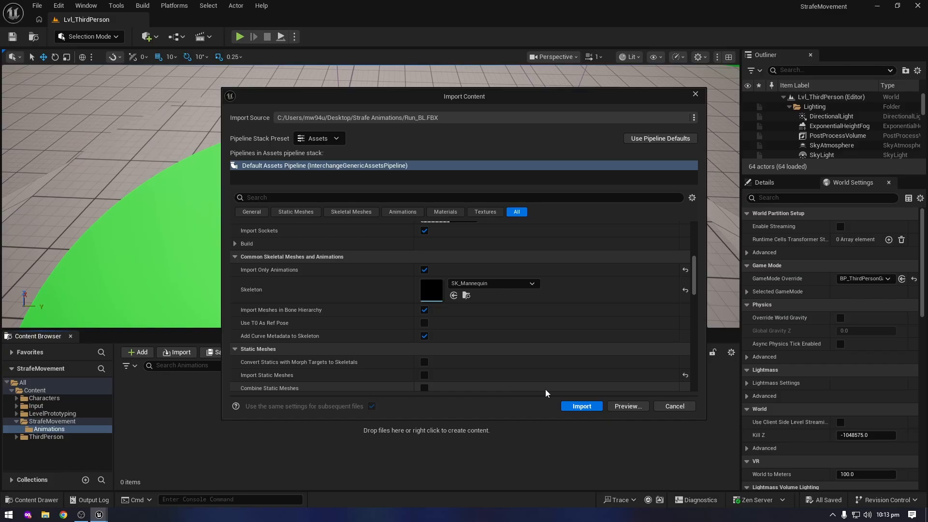
{"action": "left_click", "coordinate": [585, 407]}
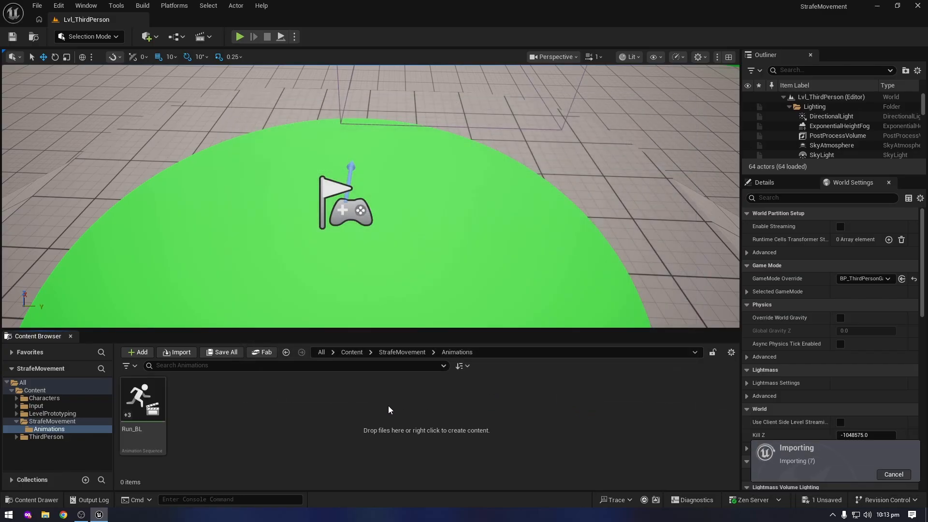
Save all eight newly imported run animations
{"action": "left_click", "coordinate": [215, 353]}
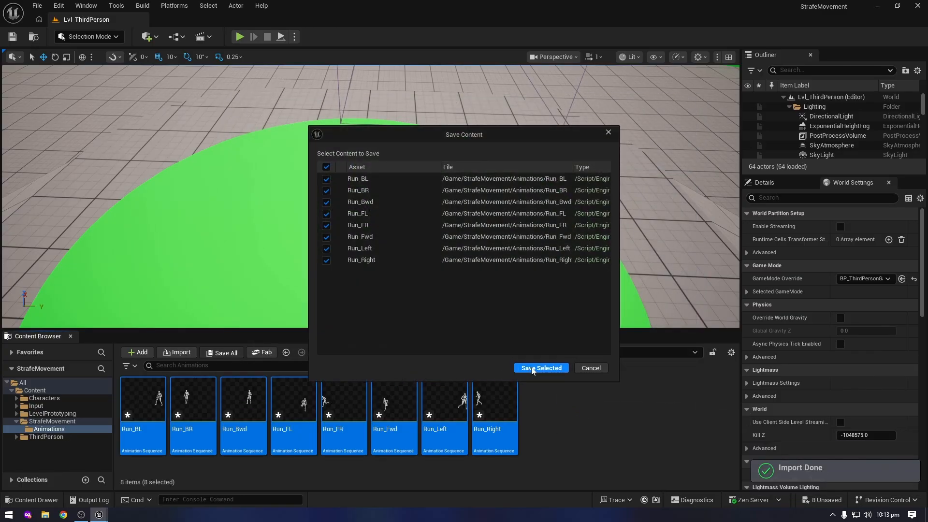
{"action": "left_click", "coordinate": [539, 367]}
{"action": "left_click", "coordinate": [577, 424]}
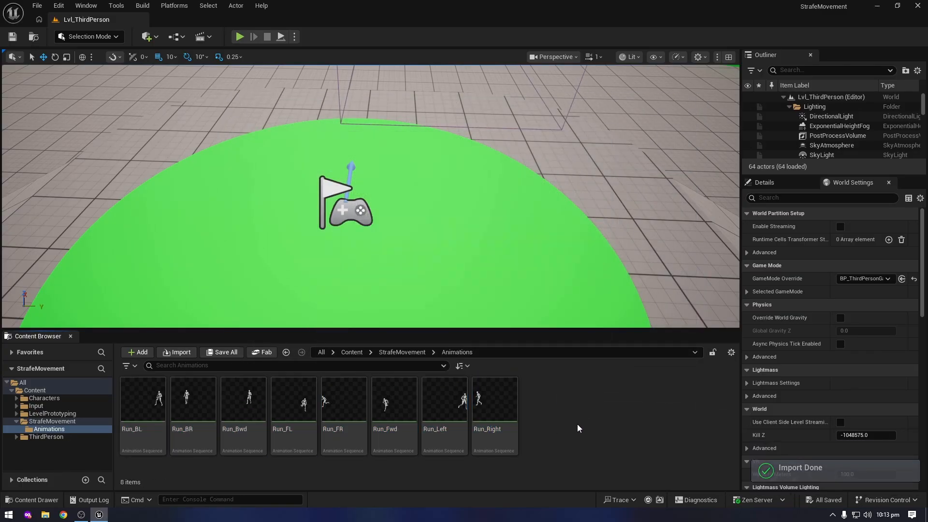
Enable Root Motion and Force Root Lock on the Run_Fwd animation, then save and close it
{"action": "double_click", "coordinate": [396, 408]}
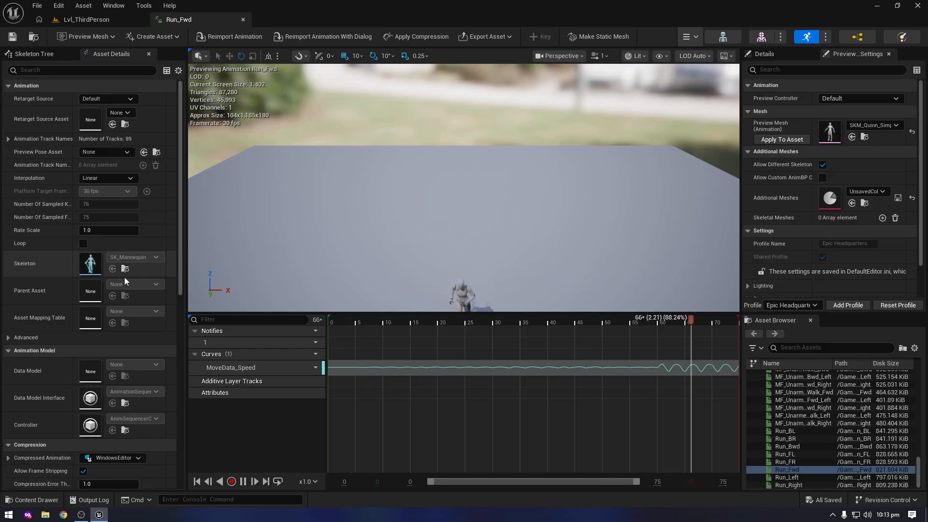
{"action": "scroll", "coordinate": [124, 276], "scroll_direction": "down", "scroll_amount": 3}
{"action": "scroll", "coordinate": [124, 274], "scroll_direction": "down", "scroll_amount": 8}
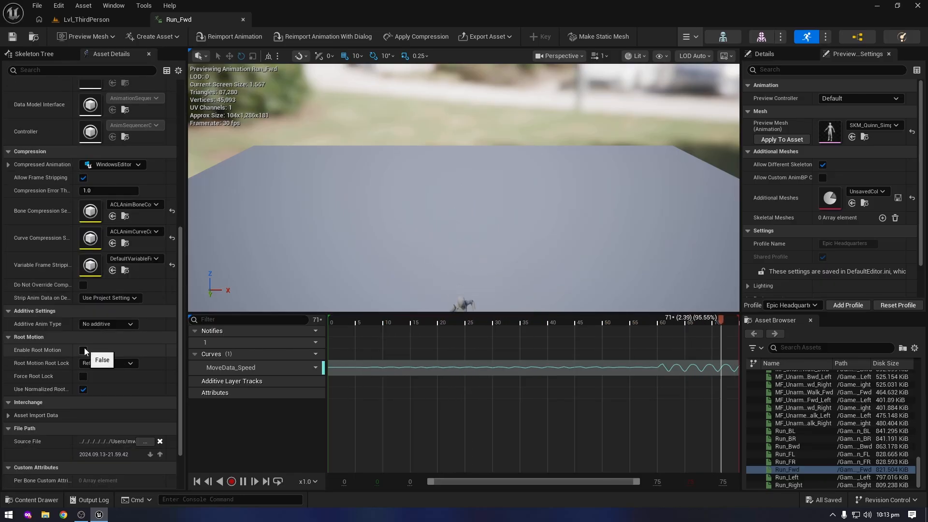
{"action": "left_click", "coordinate": [83, 351]}
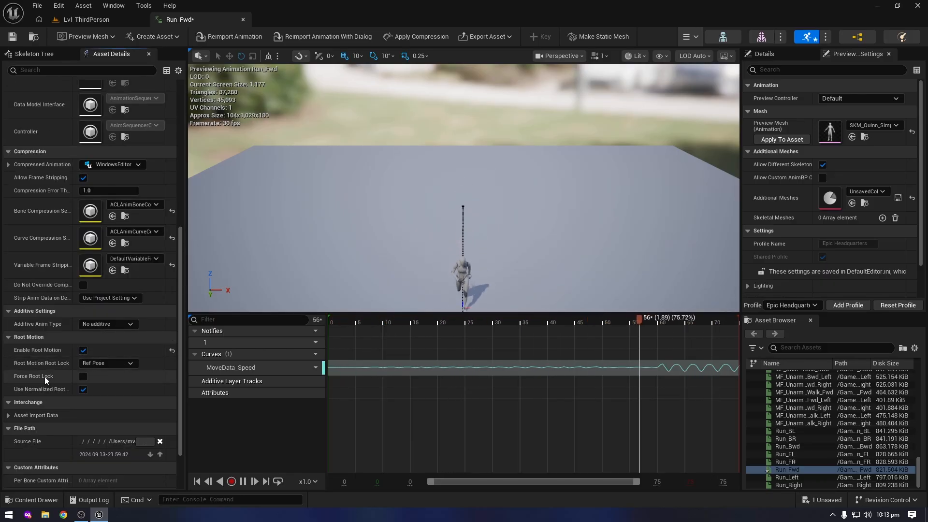
{"action": "left_click", "coordinate": [83, 376]}
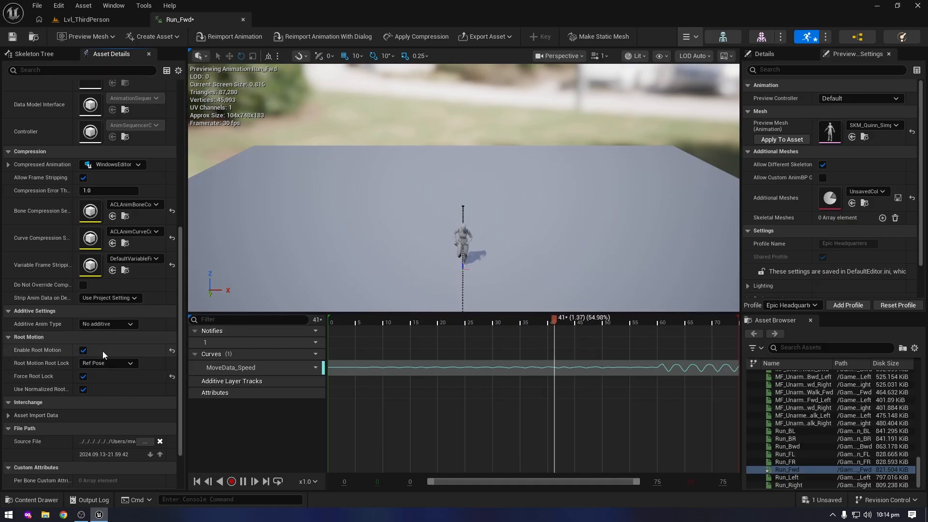
{"action": "key", "text": "ctrl+s"}
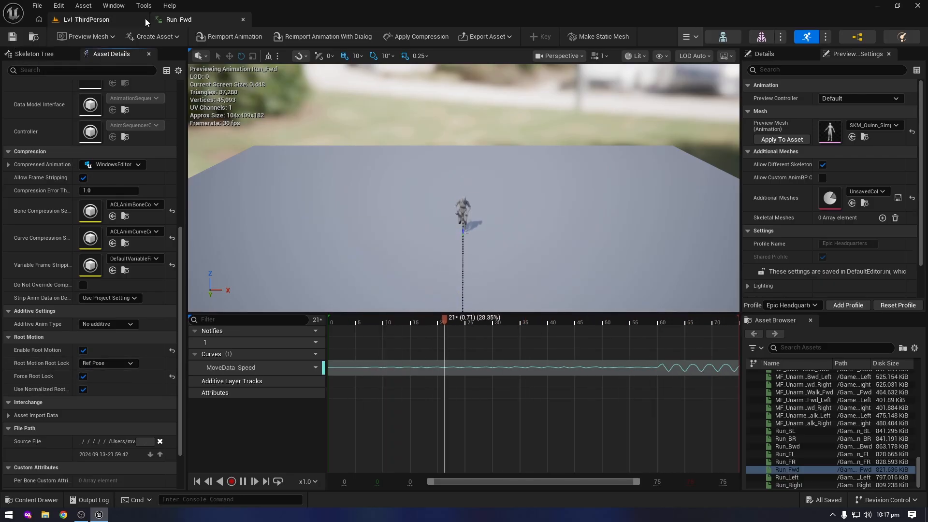
{"action": "left_click", "coordinate": [243, 19]}
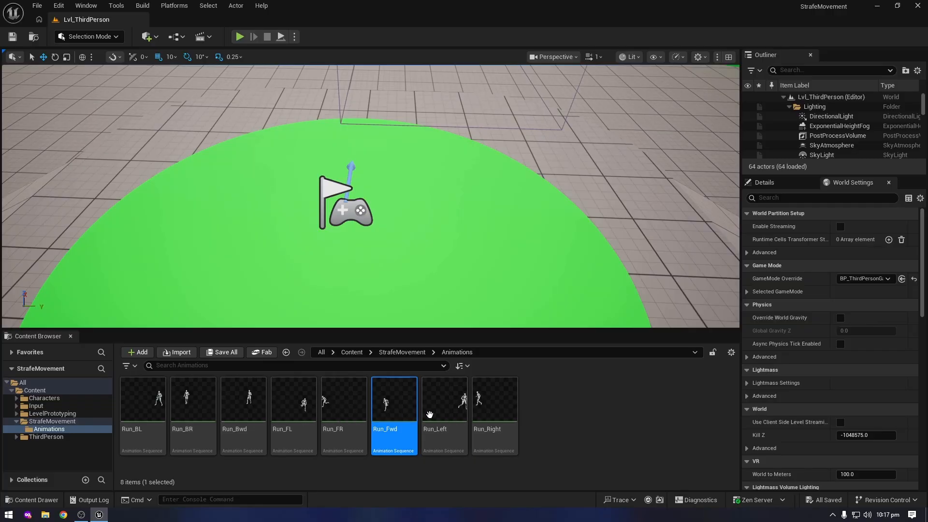
Select all the run animations except Run_Fwd and open them together in the Property Matrix
{"action": "left_click", "coordinate": [136, 415]}
{"action": "left_click", "coordinate": [349, 420], "text": "shift"}
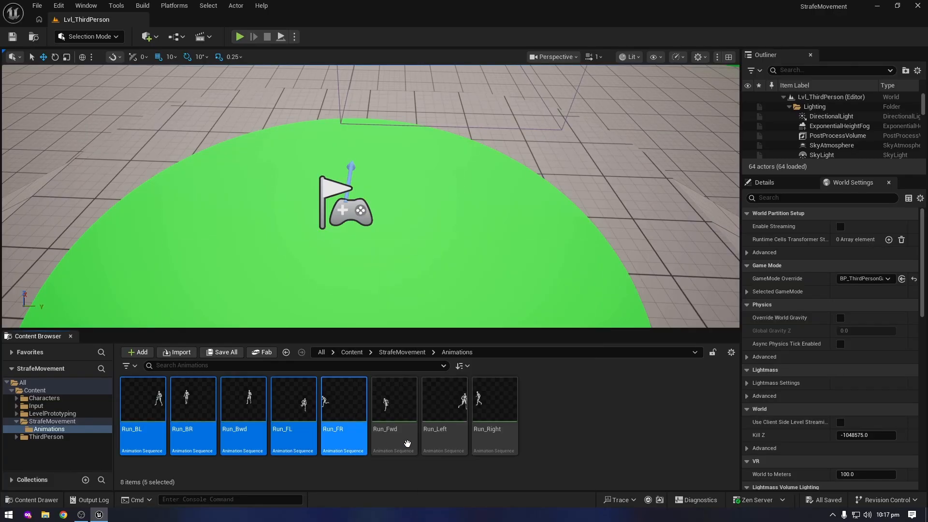
{"action": "left_click", "coordinate": [445, 416], "text": "ctrl"}
{"action": "left_click", "coordinate": [494, 416], "text": "ctrl"}
{"action": "right_click", "coordinate": [450, 406]}
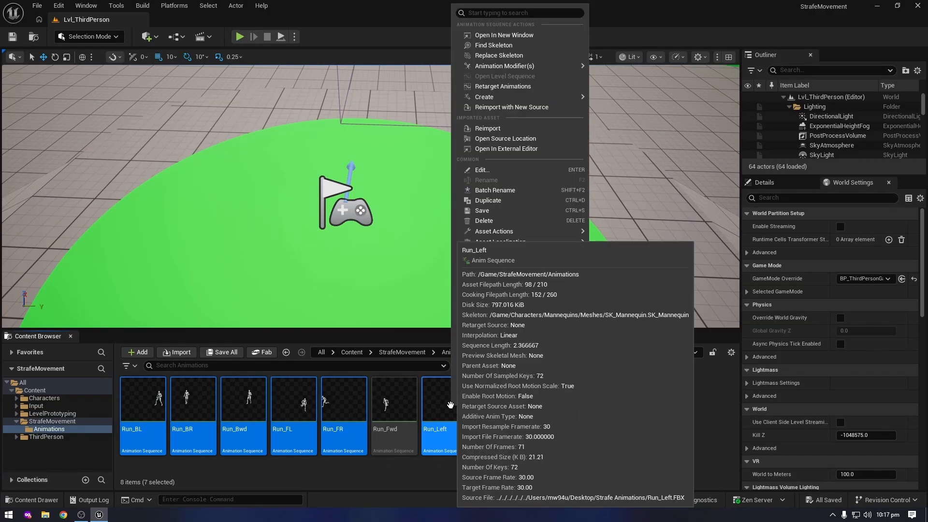
{"action": "mouse_move", "coordinate": [526, 233]}
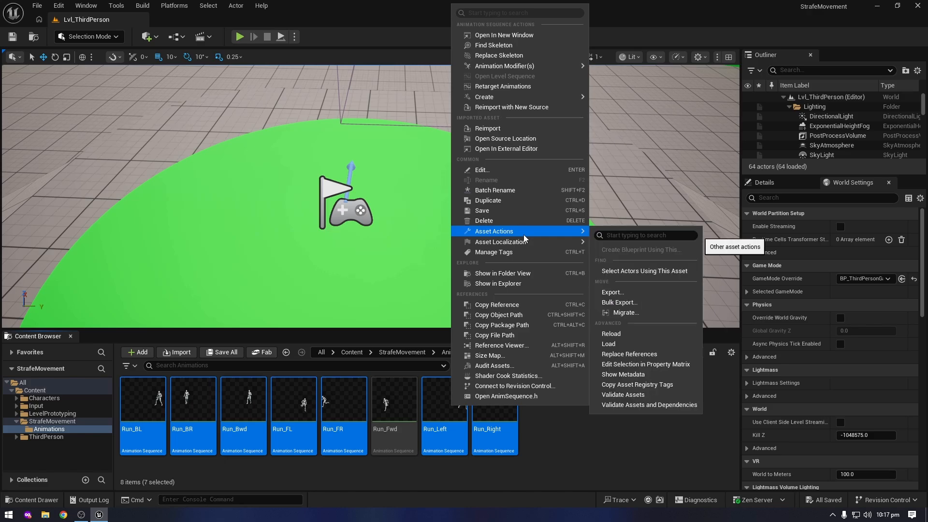
{"action": "left_click", "coordinate": [630, 365]}
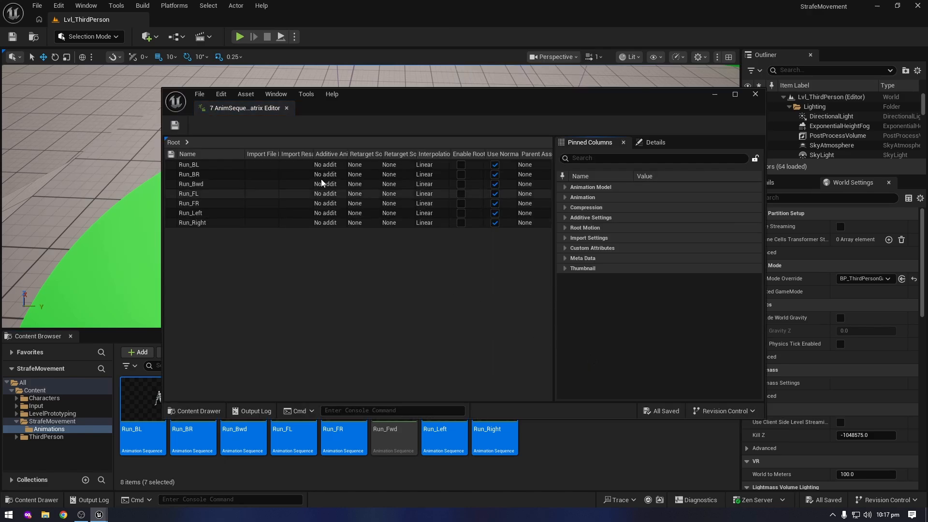
Enable Root Motion and Force Root Lock for all seven animations in the matrix, then save and close it
{"action": "left_click", "coordinate": [208, 165]}
{"action": "left_click", "coordinate": [223, 222], "text": "shift"}
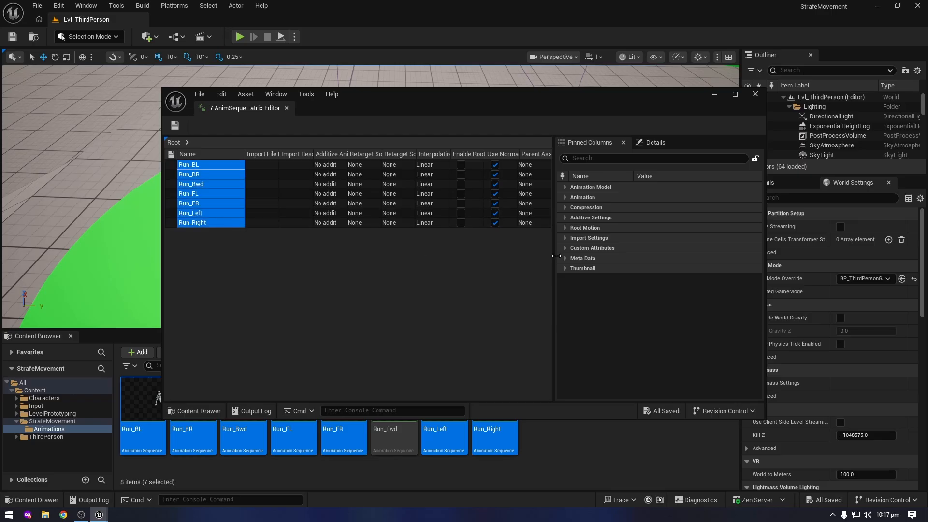
{"action": "left_click", "coordinate": [565, 228]}
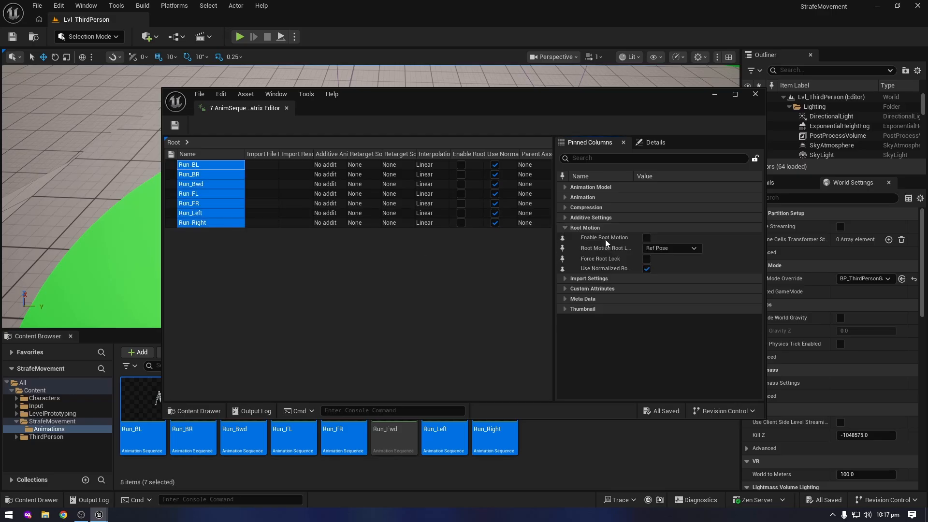
{"action": "left_click", "coordinate": [647, 238]}
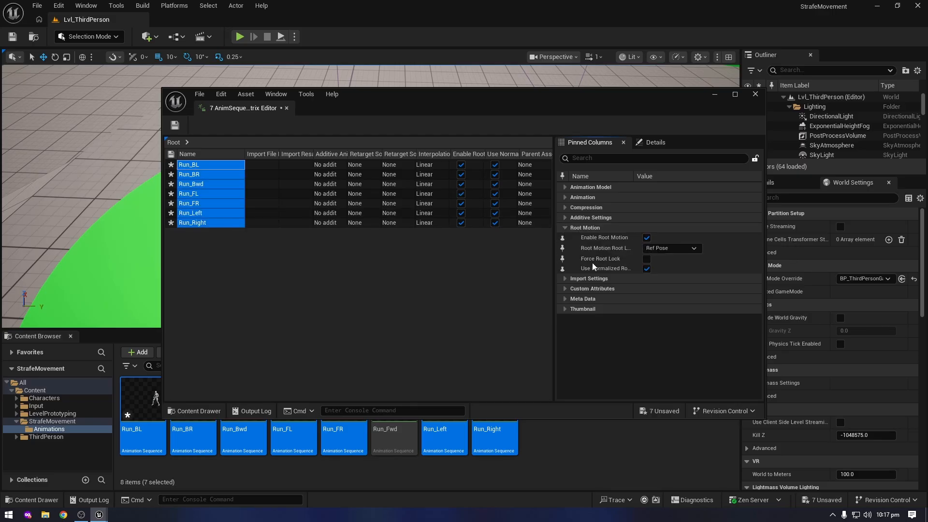
{"action": "left_click", "coordinate": [647, 259]}
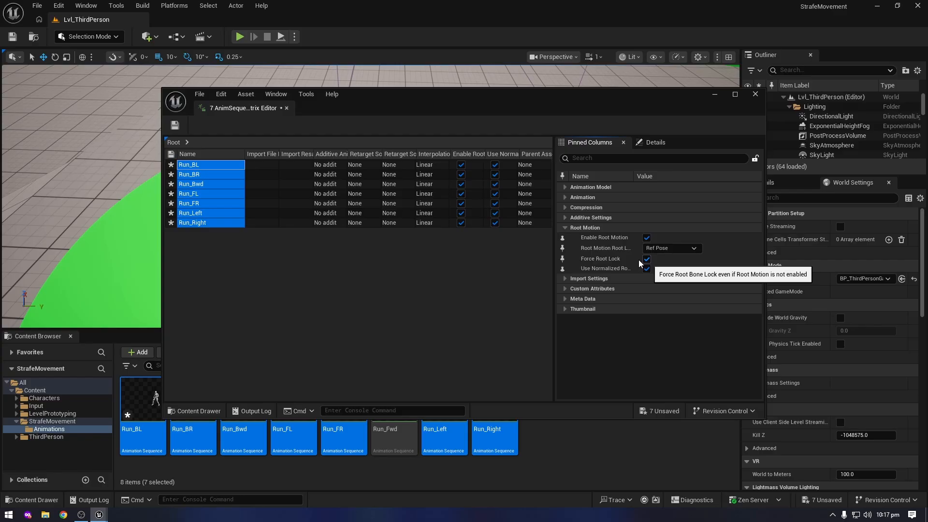
{"action": "left_click", "coordinate": [175, 126]}
{"action": "left_click", "coordinate": [287, 107]}
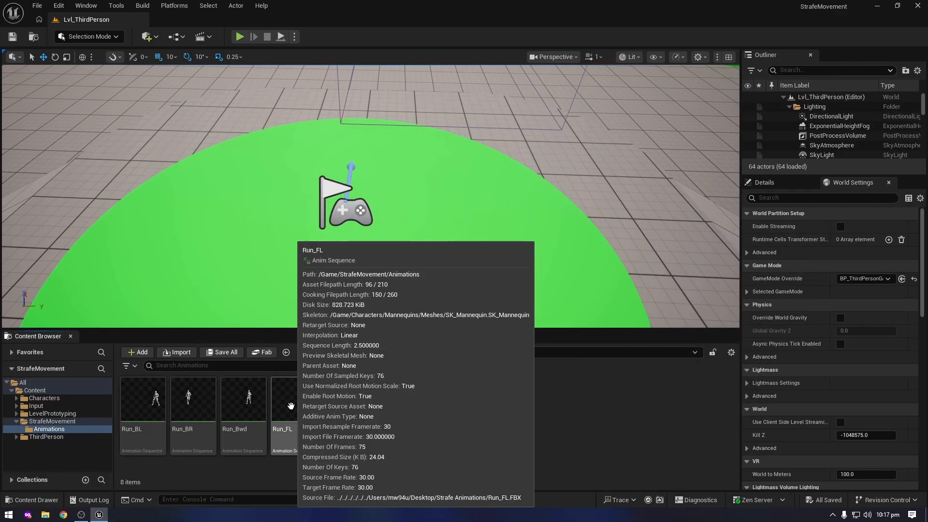
Check the Root Motion settings of the Run_FL animation and close it
{"action": "left_click", "coordinate": [291, 408]}
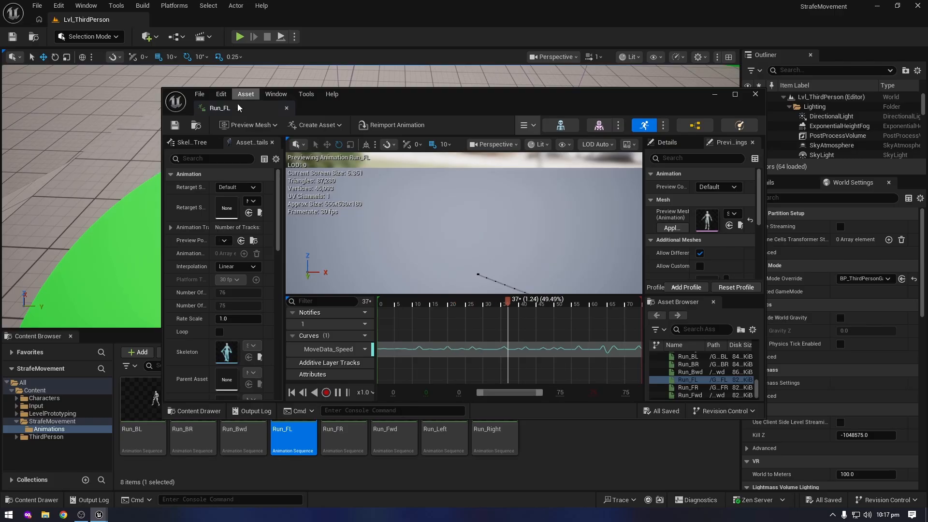
{"action": "left_click_drag", "start_coordinate": [237, 104], "coordinate": [205, 20]}
{"action": "scroll", "coordinate": [120, 350], "scroll_direction": "down", "scroll_amount": 10}
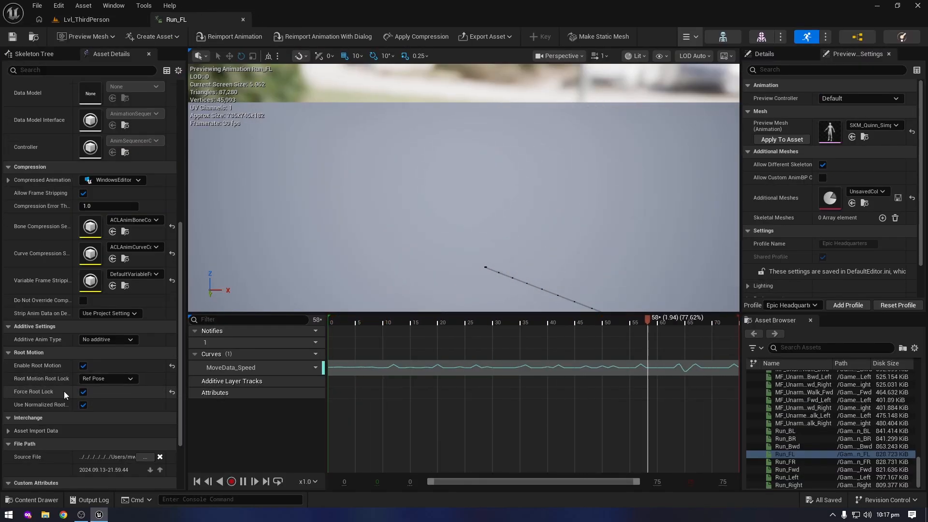
{"action": "left_click", "coordinate": [243, 19]}
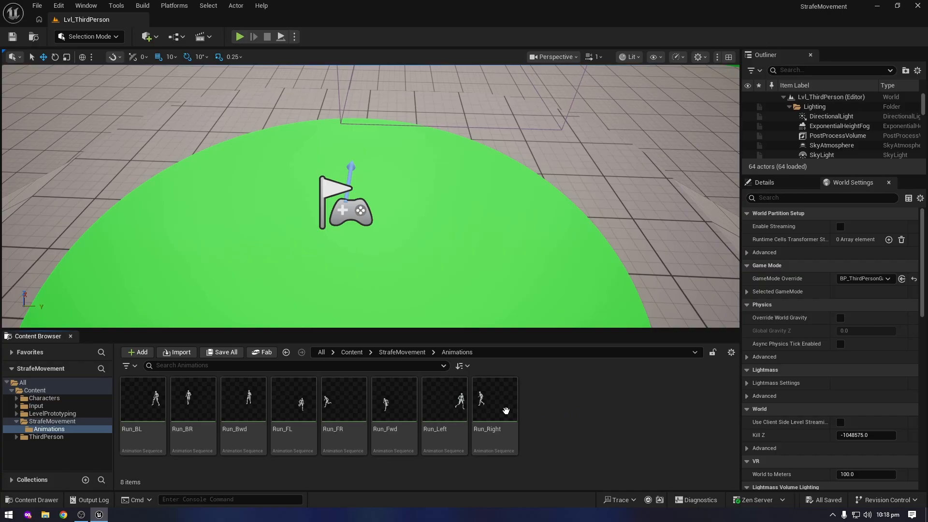
Create a legacy Blend Space 1D on the SK_Mannequin skeleton in the Animations folder and name it BS_StrafeMovement
{"action": "right_click", "coordinate": [546, 437]}
{"action": "mouse_move", "coordinate": [588, 228]}
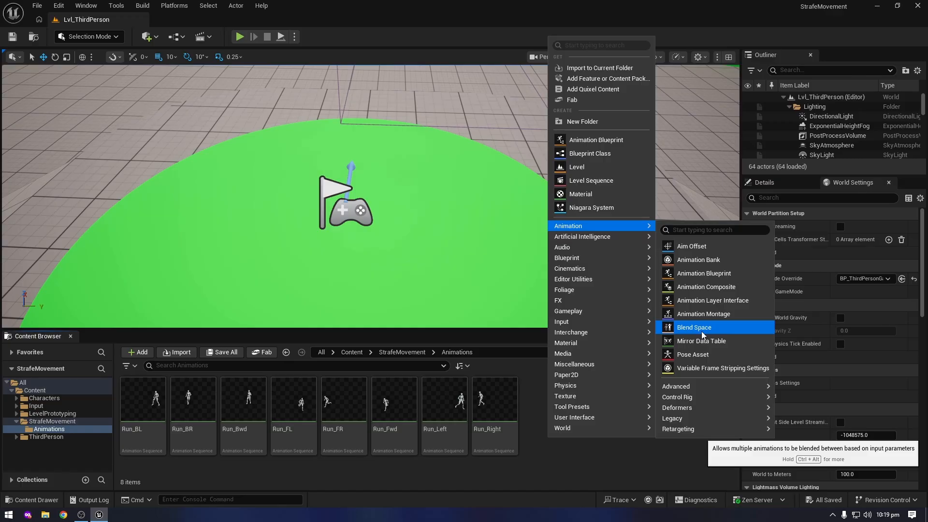
{"action": "mouse_move", "coordinate": [691, 419]}
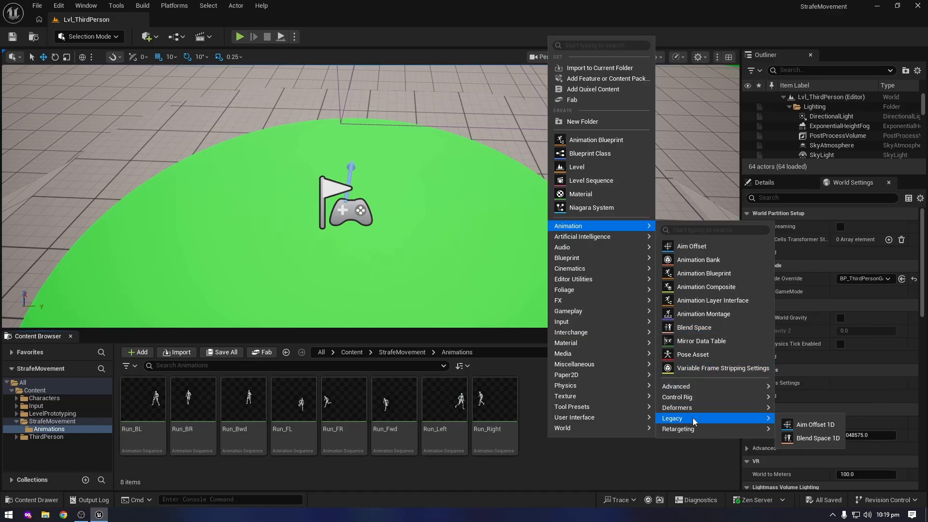
{"action": "left_click", "coordinate": [810, 438]}
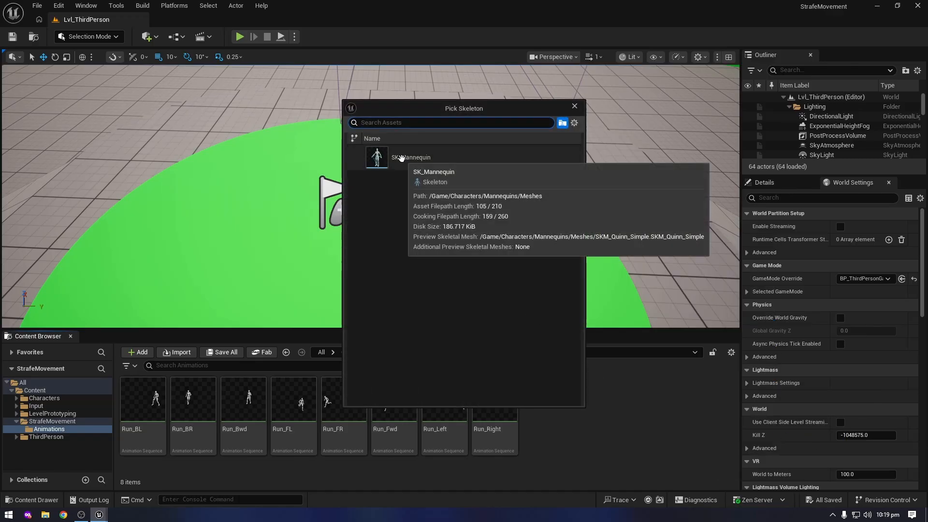
{"action": "left_click", "coordinate": [406, 159]}
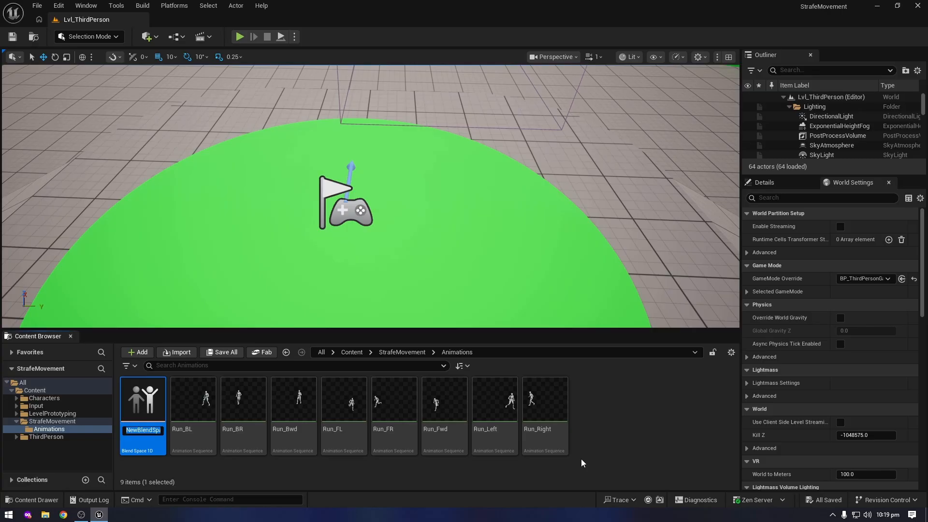
{"action": "type", "text": "BS_StrafeMovement"}
{"action": "key", "text": "Return"}
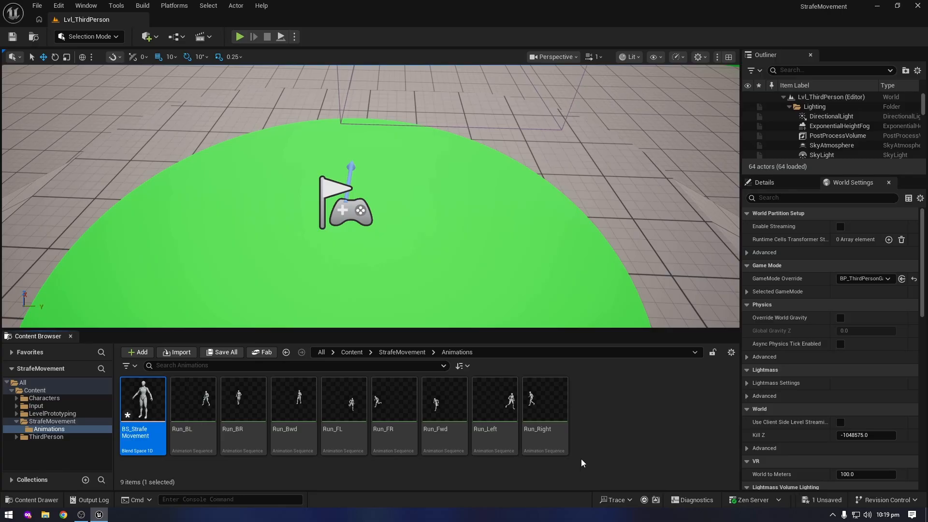
Open BS_StrafeMovement and name its horizontal axis Direction
{"action": "double_click", "coordinate": [143, 395]}
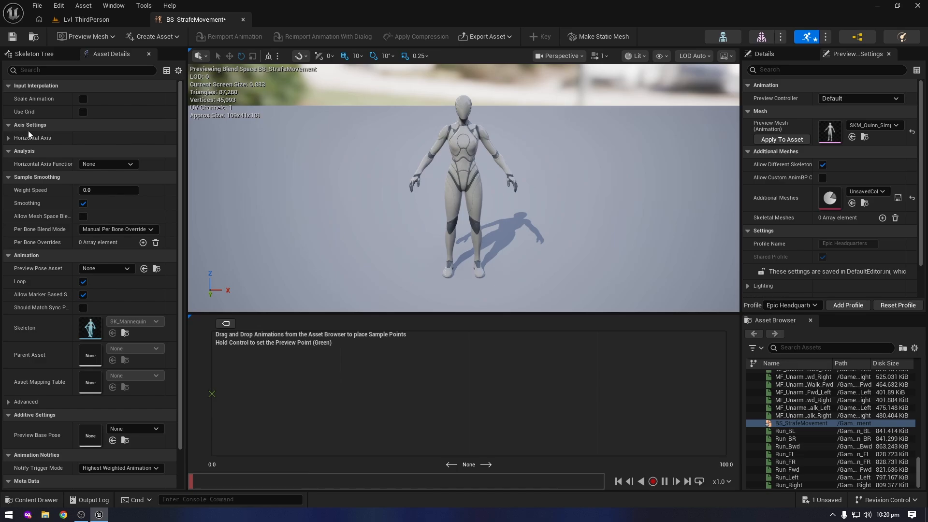
{"action": "left_click", "coordinate": [9, 138]}
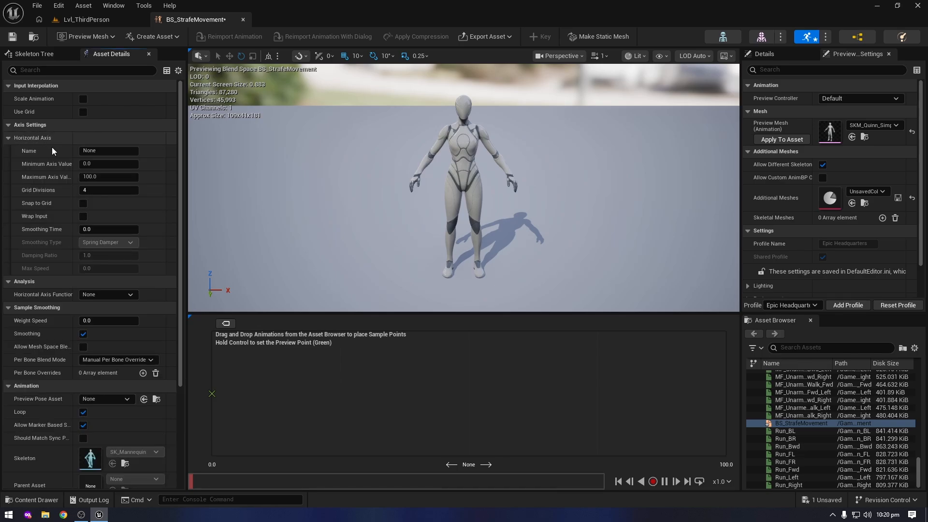
{"action": "left_click", "coordinate": [101, 151]}
{"action": "type", "text": "Di"}
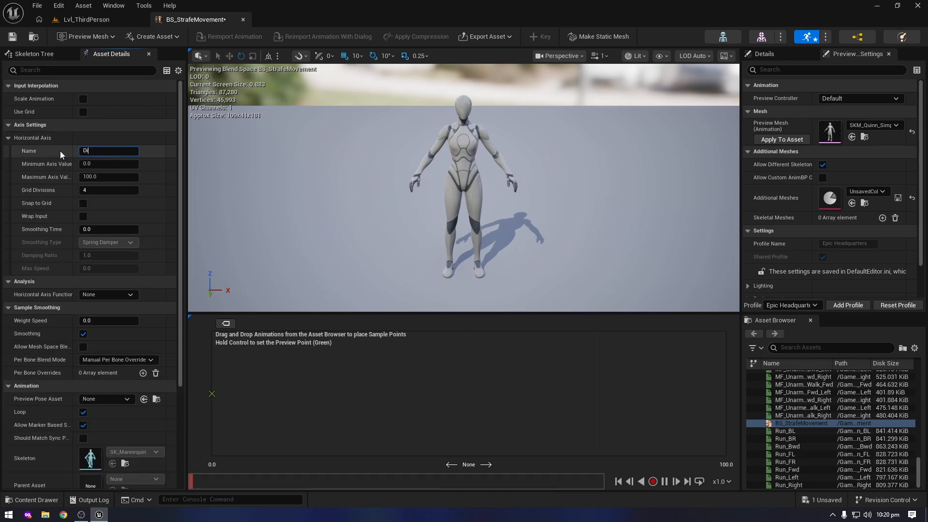
{"action": "type", "text": "rection"}
{"action": "key", "text": "Tab"}
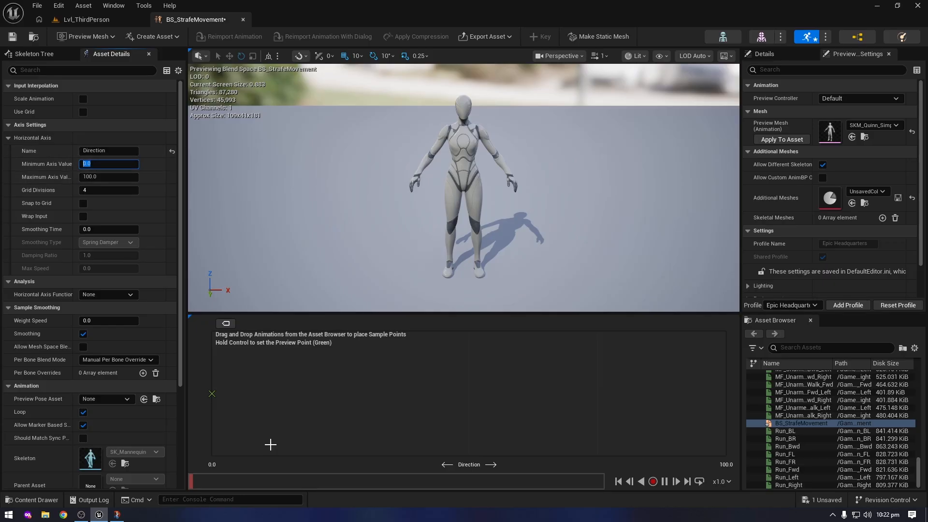
Consult the direction angle diagram in Snip & Sketch and set the Direction axis range from -180 to 180
{"action": "left_click", "coordinate": [117, 514]}
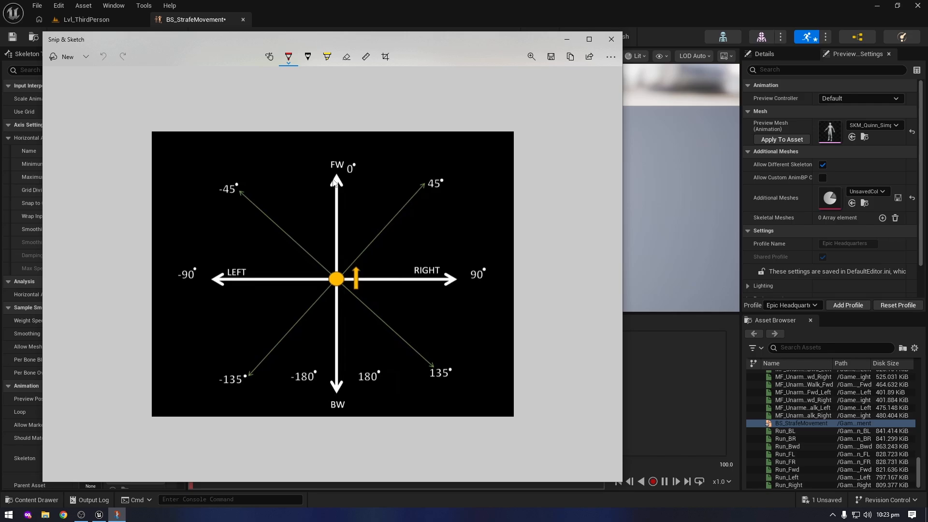
{"action": "left_click", "coordinate": [121, 165]}
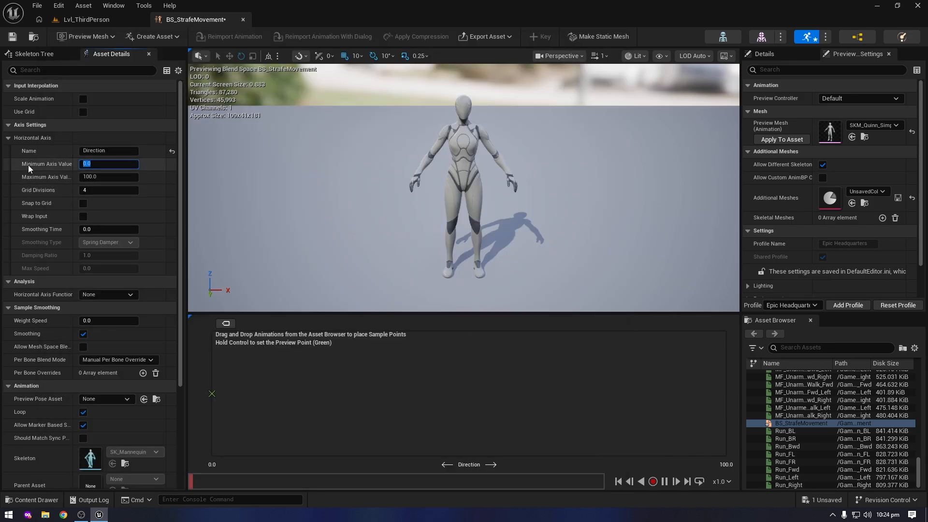
{"action": "type", "text": "-180"}
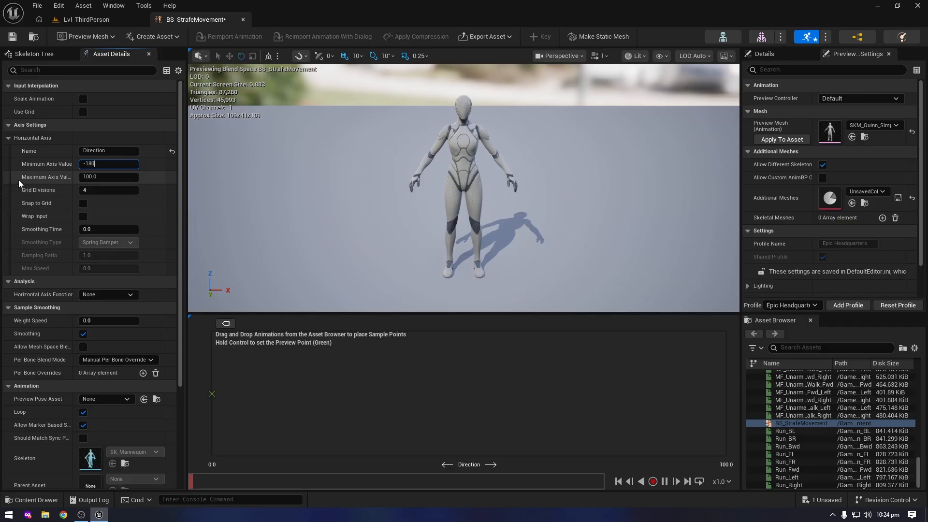
{"action": "key", "text": "Tab"}
{"action": "type", "text": "180"}
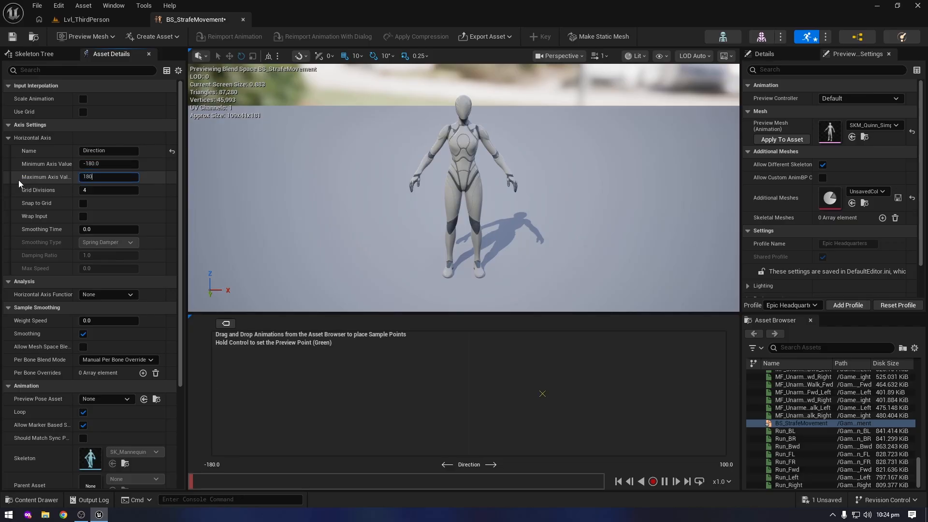
Set the Direction axis to 8 grid divisions and enable Snap to Grid
{"action": "left_click", "coordinate": [97, 189]}
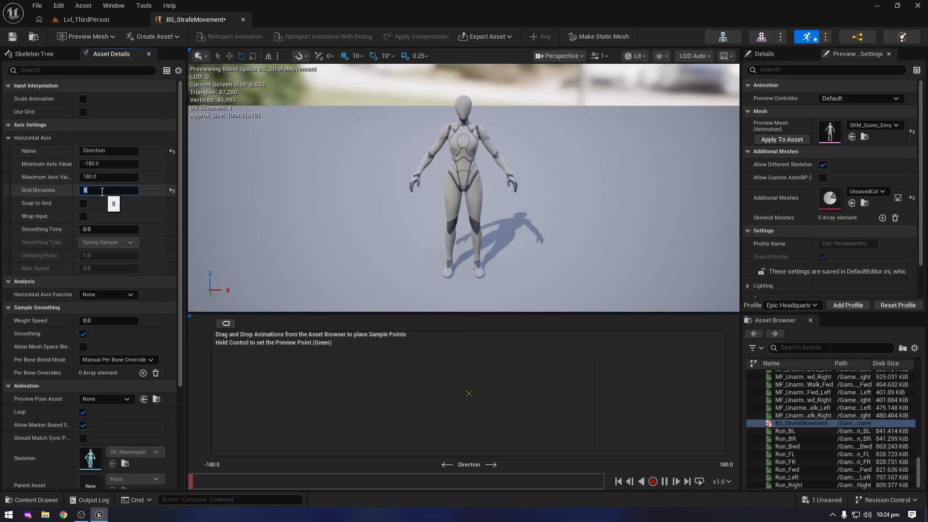
{"action": "key", "text": "Return"}
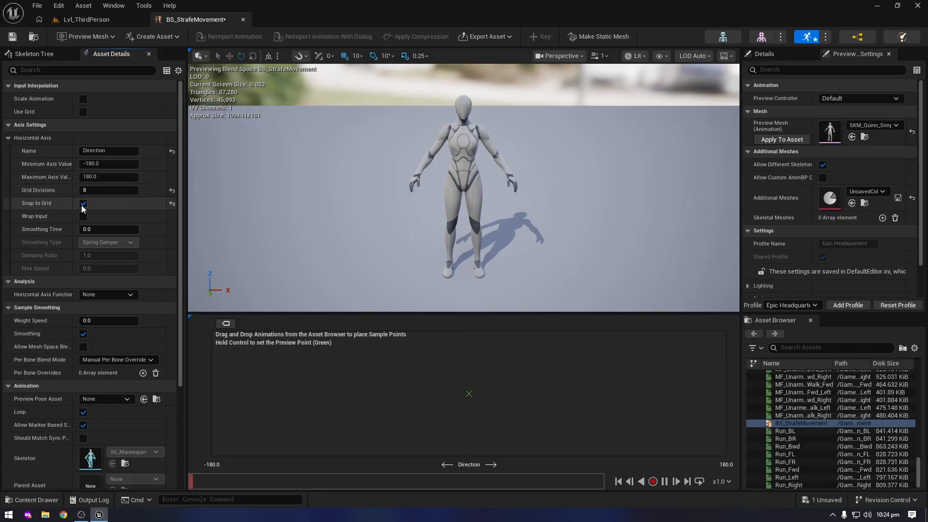
{"action": "left_click", "coordinate": [82, 203]}
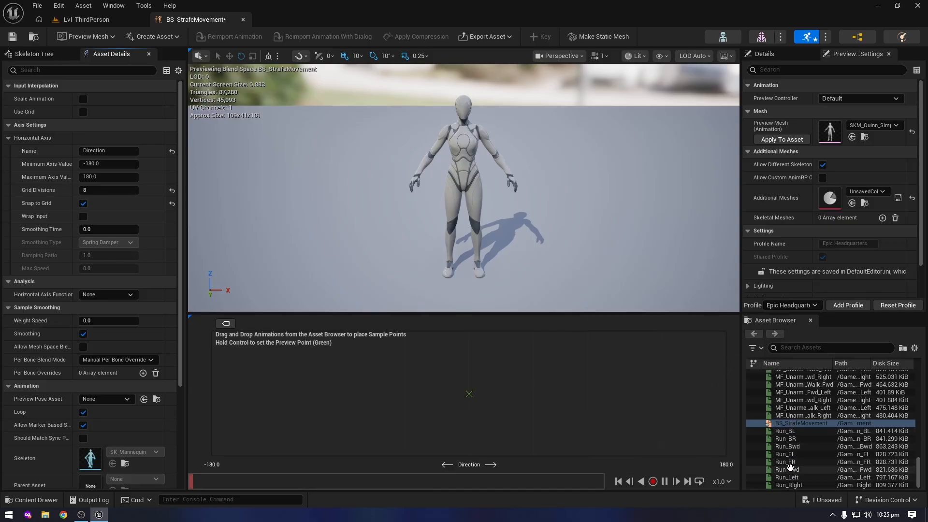
Place samples on the Direction axis: Run_Fwd at 0, Run_FR at 45, Run_Right at 90, Run_BR at 135 and Run_Bwd at 180
{"action": "mouse_move", "coordinate": [791, 469]}
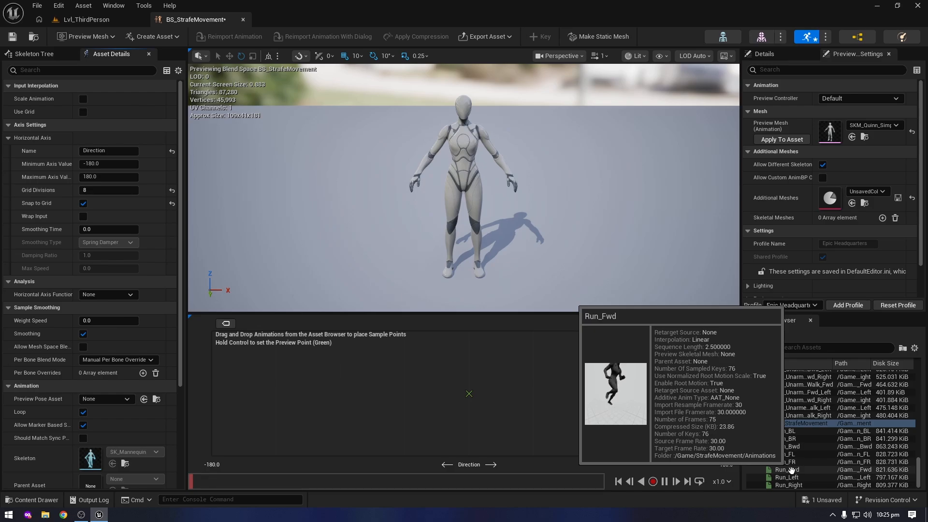
{"action": "left_click_drag", "start_coordinate": [791, 469], "coordinate": [469, 393]}
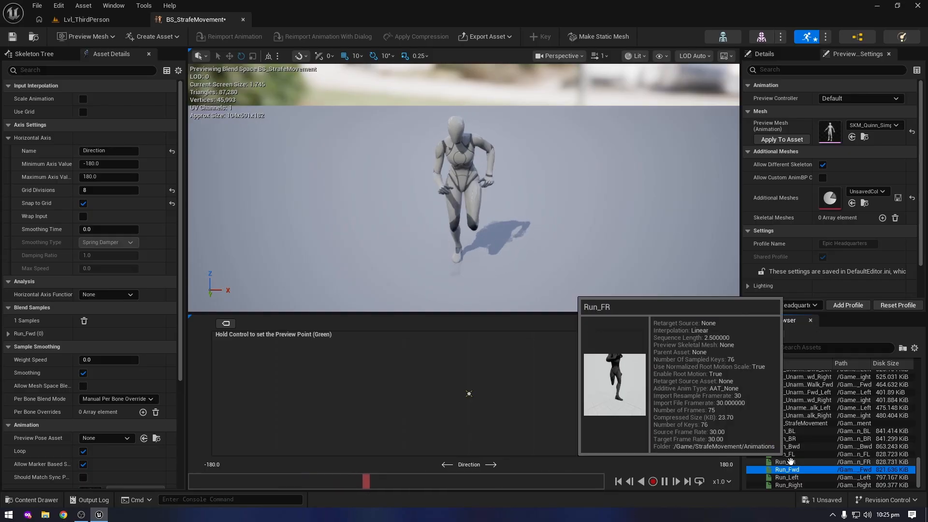
{"action": "left_click_drag", "start_coordinate": [784, 461], "coordinate": [533, 394]}
{"action": "left_click", "coordinate": [792, 485]}
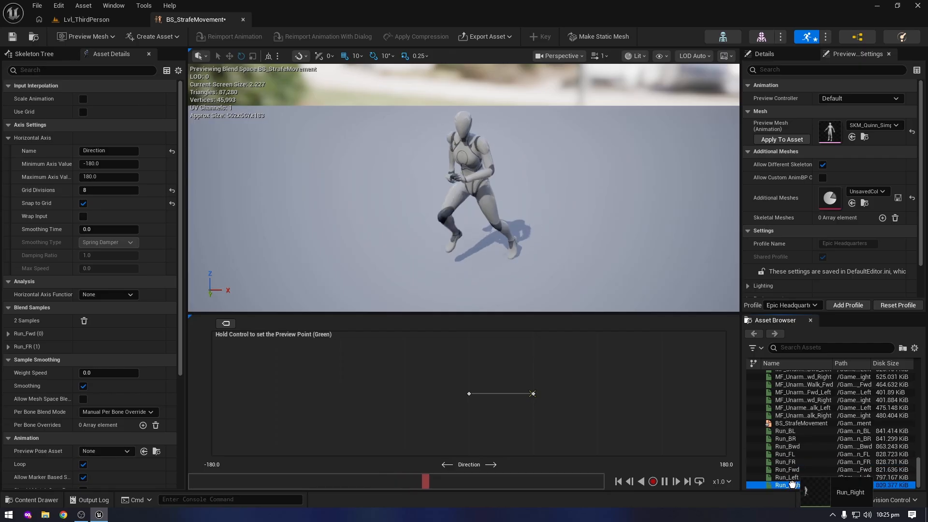
{"action": "left_click_drag", "start_coordinate": [791, 484], "coordinate": [601, 394]}
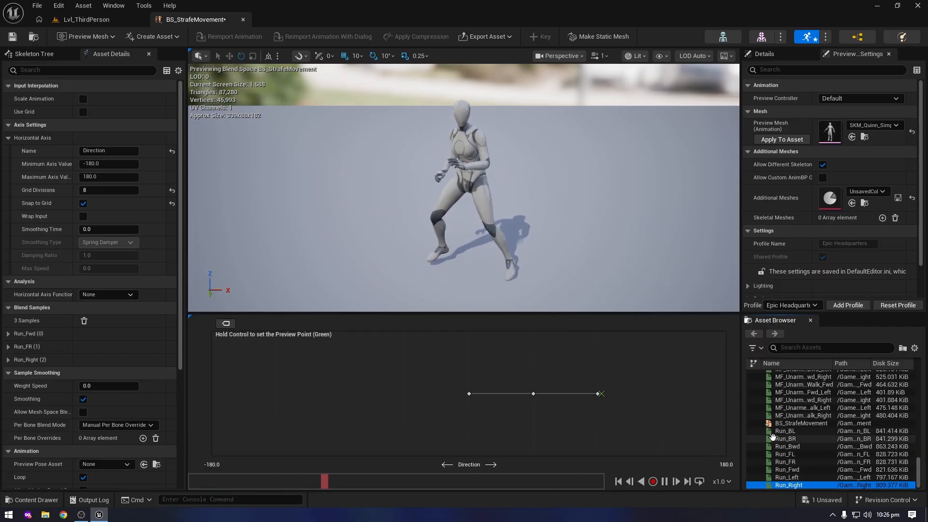
{"action": "left_click_drag", "start_coordinate": [786, 438], "coordinate": [660, 390]}
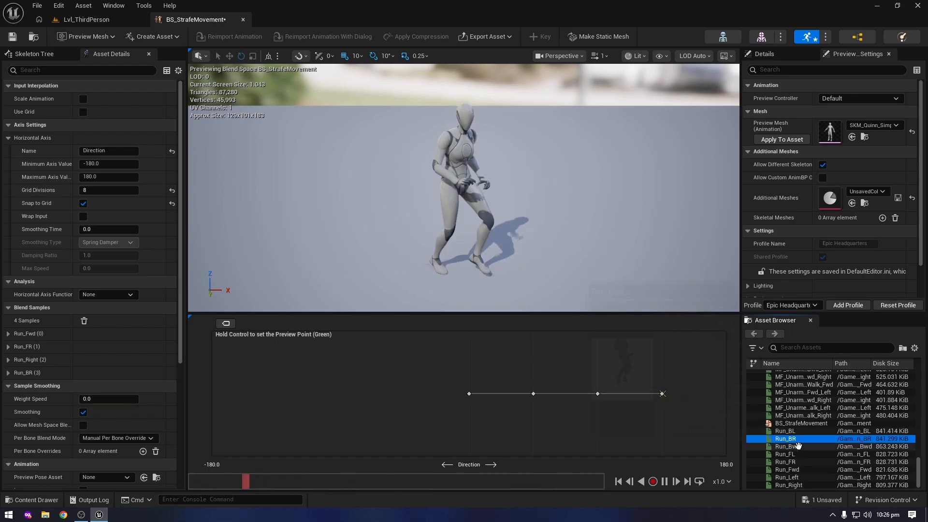
{"action": "left_click", "coordinate": [816, 447]}
{"action": "left_click_drag", "start_coordinate": [816, 449], "coordinate": [721, 395]}
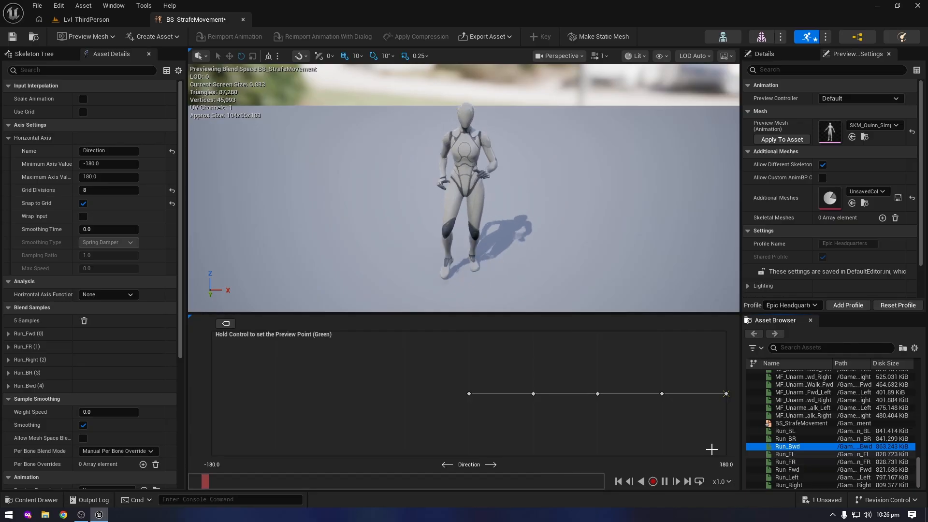
Place samples on the Direction axis: Run_FL at -45, Run_Left at -90, Run_BL at -135 and Run_Bwd at -180
{"action": "left_click", "coordinate": [785, 455]}
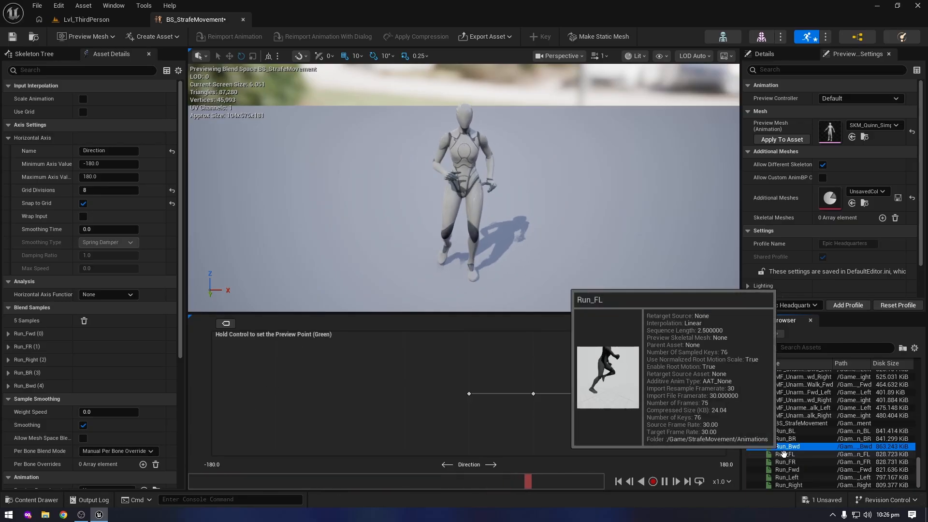
{"action": "left_click_drag", "start_coordinate": [785, 454], "coordinate": [412, 394]}
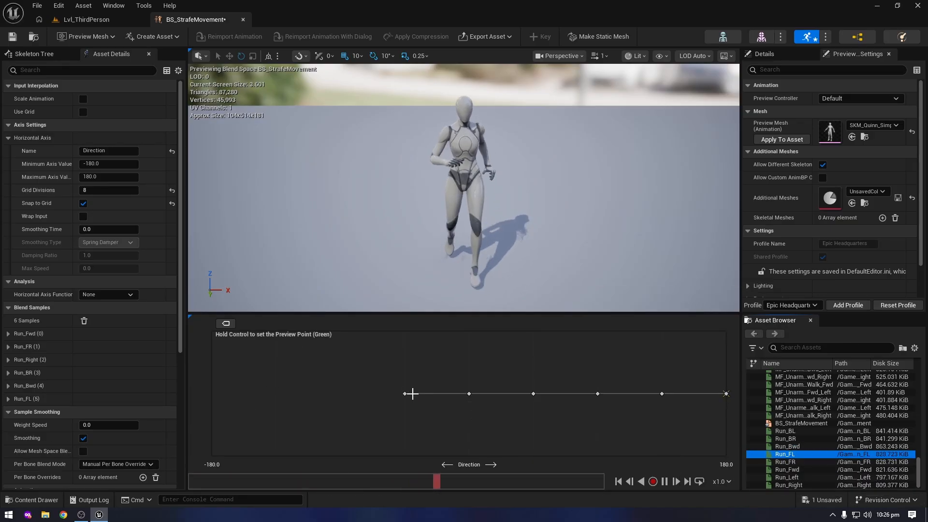
{"action": "key", "text": "ctrl"}
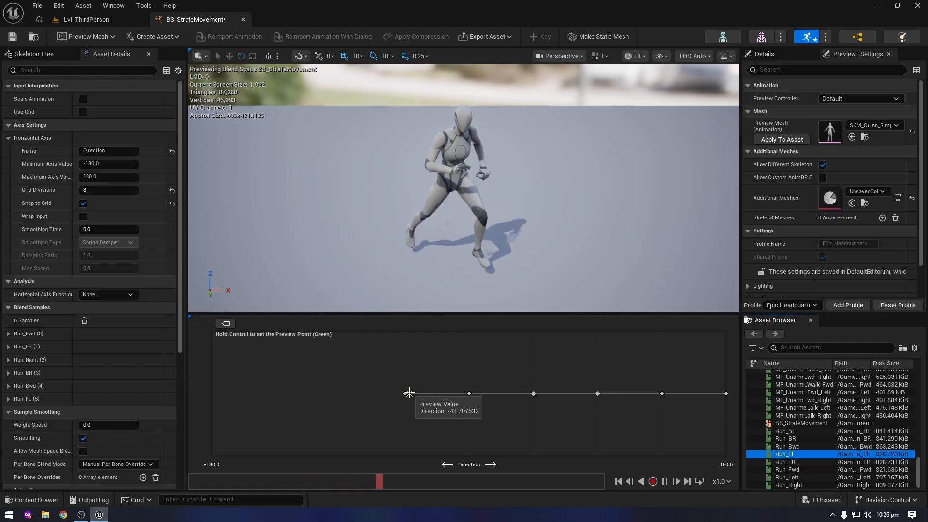
{"action": "left_click", "coordinate": [787, 477]}
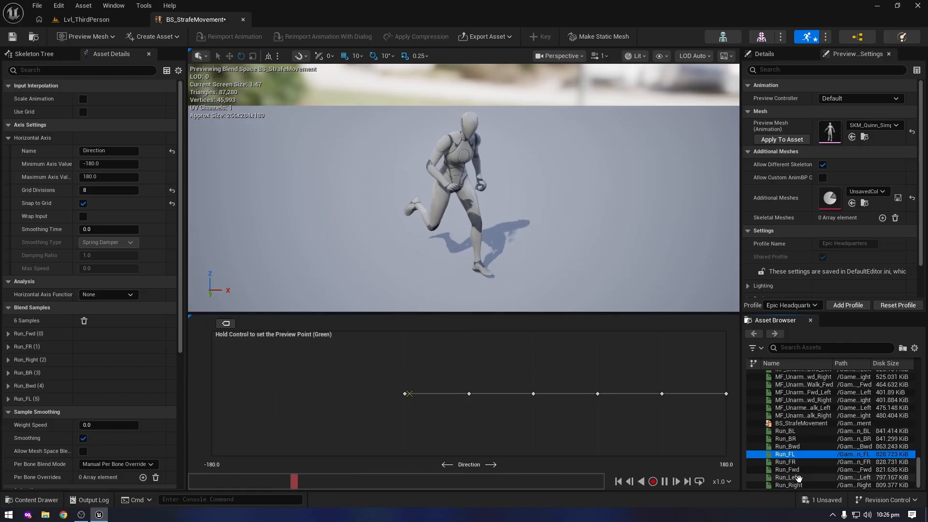
{"action": "left_click_drag", "start_coordinate": [788, 477], "coordinate": [348, 398]}
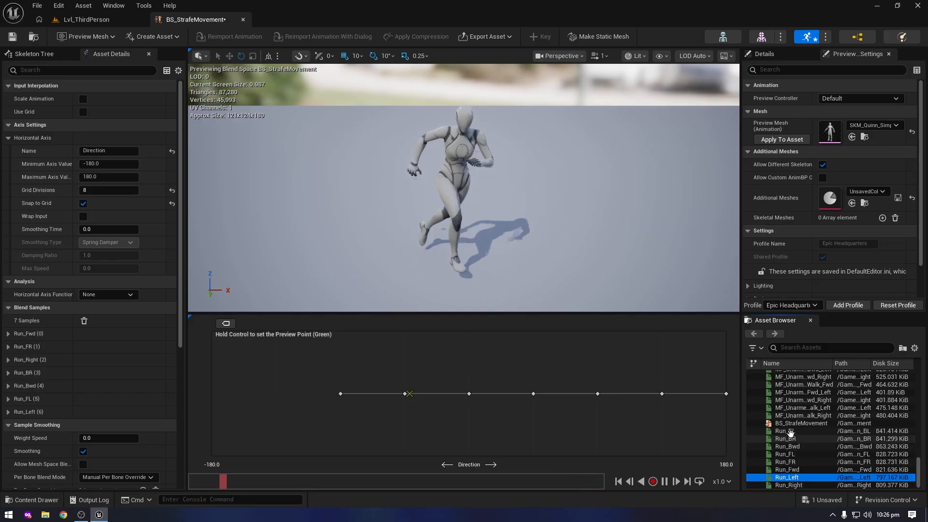
{"action": "left_click_drag", "start_coordinate": [808, 431], "coordinate": [271, 394]}
{"action": "left_click_drag", "start_coordinate": [788, 446], "coordinate": [216, 394]}
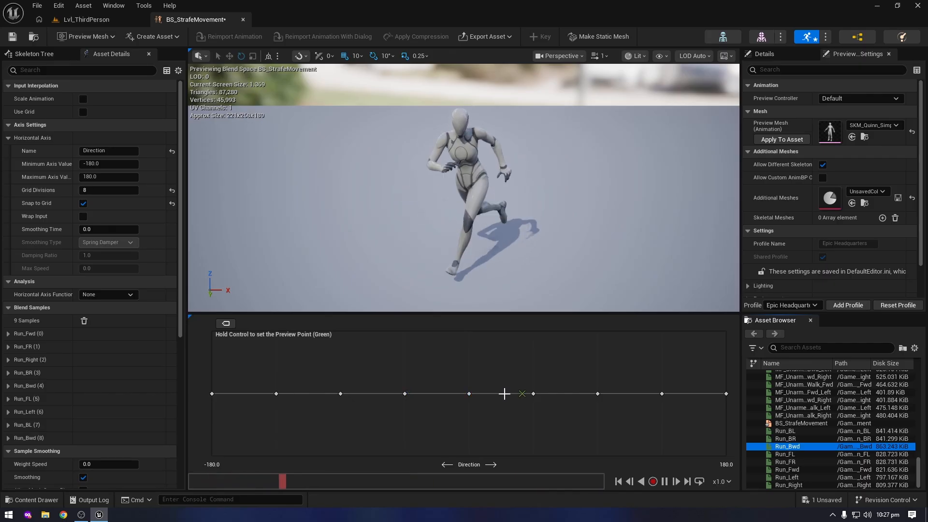
Preview the blend across the Direction axis, and save and close BS_StrafeMovement
{"action": "left_click_drag", "start_coordinate": [505, 394], "coordinate": [324, 386], "text": "ctrl"}
{"action": "left_click", "coordinate": [12, 36]}
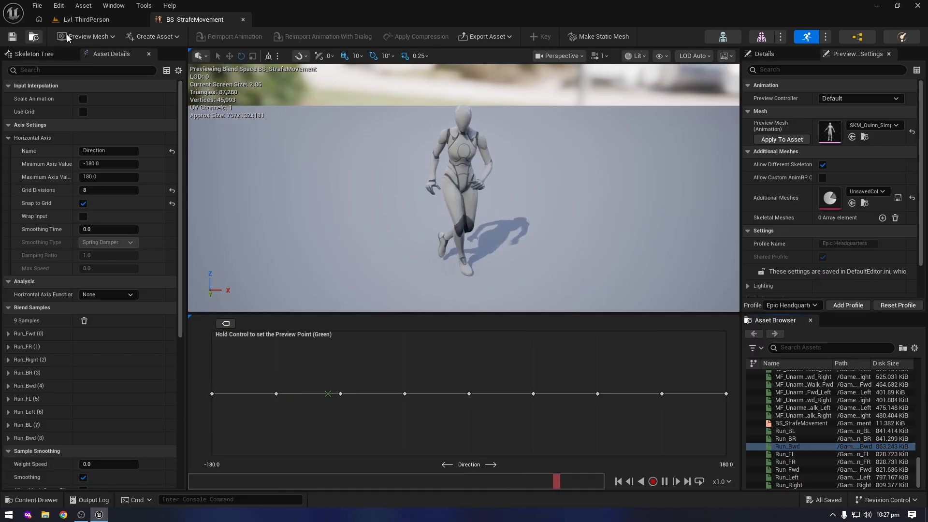
{"action": "left_click", "coordinate": [243, 20]}
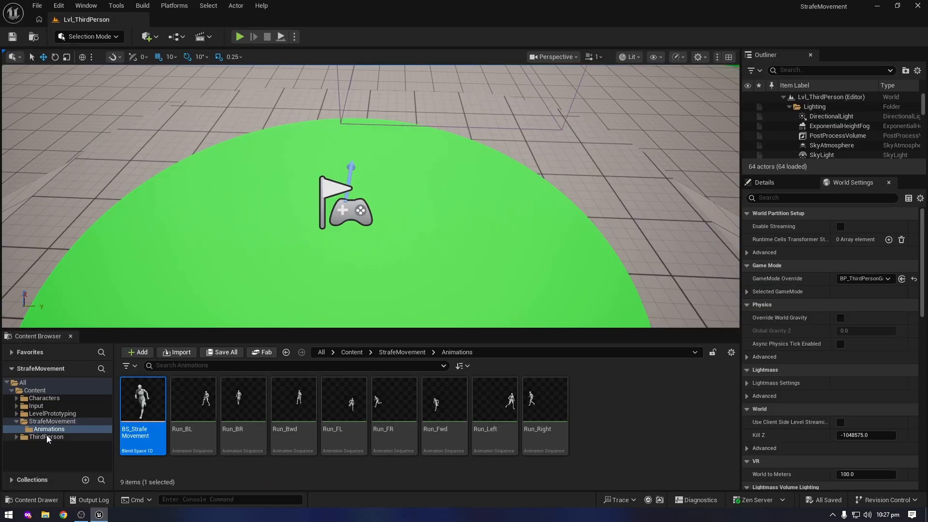
Open the ABP_Unarmed animation blueprint from Characters/Mannequins/Anims/Unarmed
{"action": "left_click", "coordinate": [44, 398]}
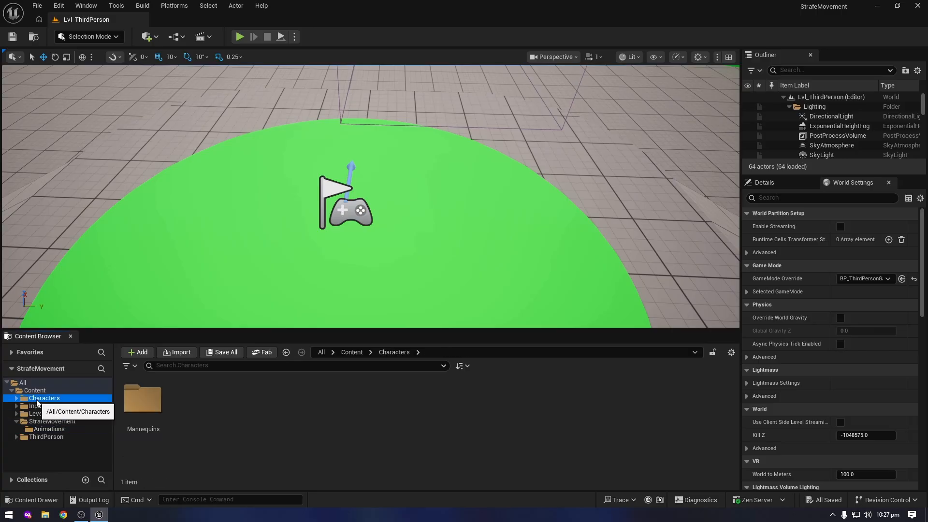
{"action": "double_click", "coordinate": [140, 403]}
{"action": "double_click", "coordinate": [141, 401]}
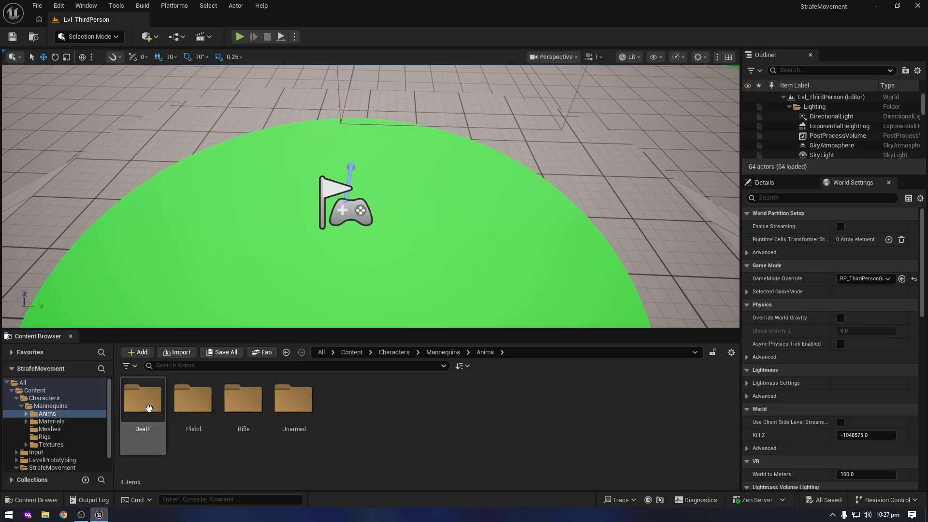
{"action": "double_click", "coordinate": [293, 401]}
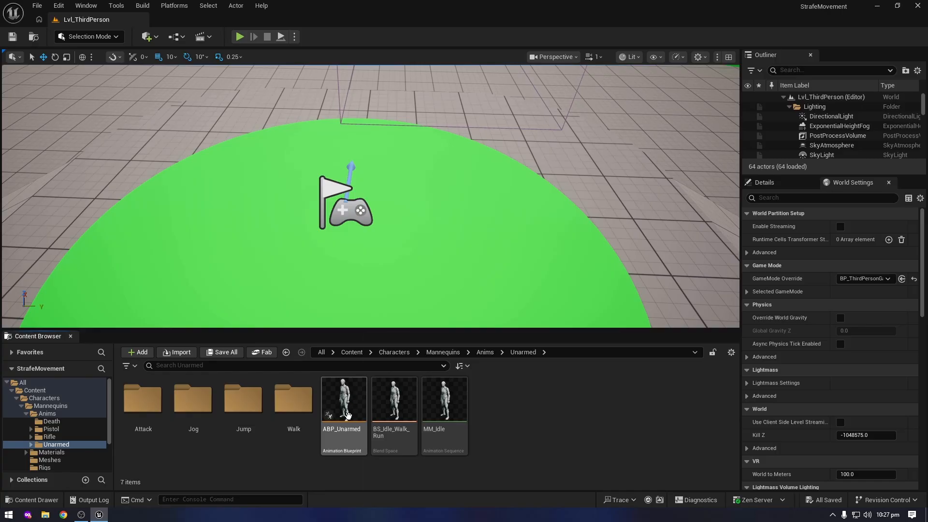
{"action": "double_click", "coordinate": [352, 410]}
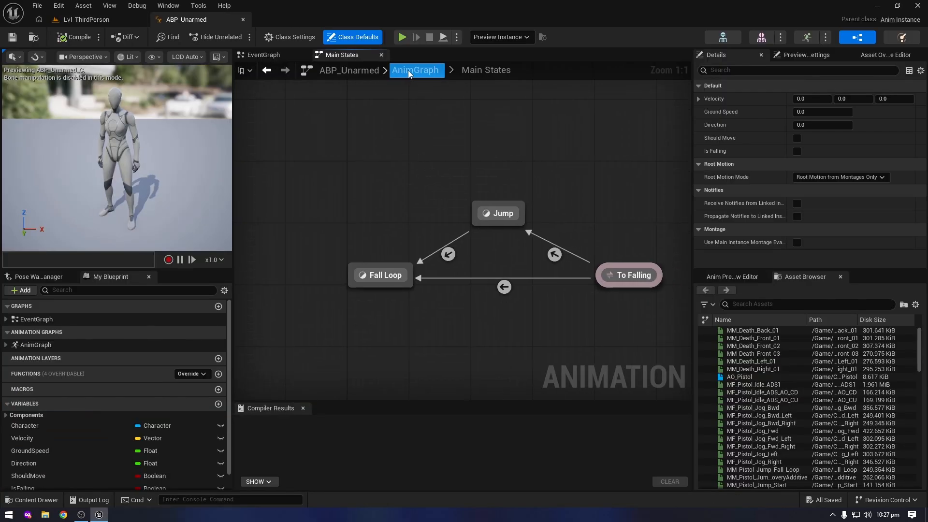
Open the Walk / Run state inside the AnimGraph's Locomotion state machine
{"action": "left_click", "coordinate": [410, 73]}
{"action": "right_click_drag", "start_coordinate": [237, 166], "coordinate": [442, 226]}
{"action": "double_click", "coordinate": [373, 208]}
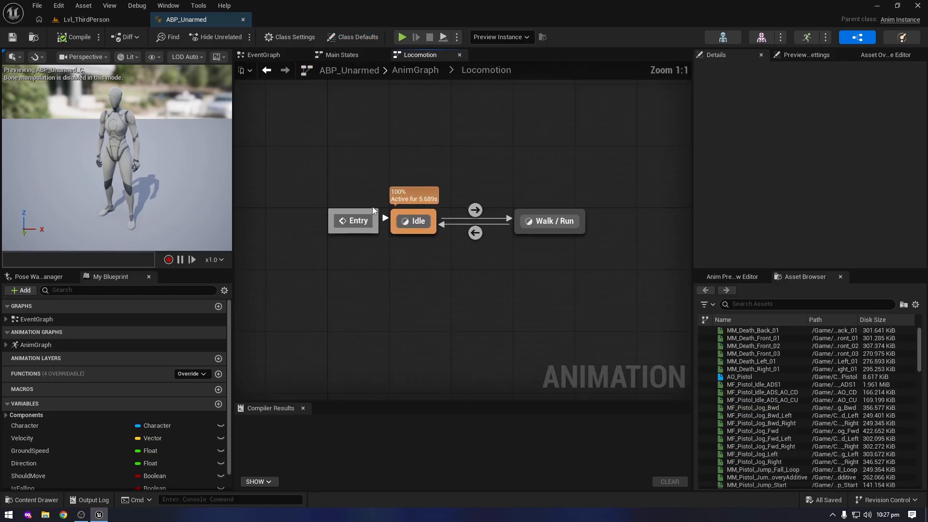
{"action": "right_click_drag", "start_coordinate": [558, 213], "coordinate": [521, 218]}
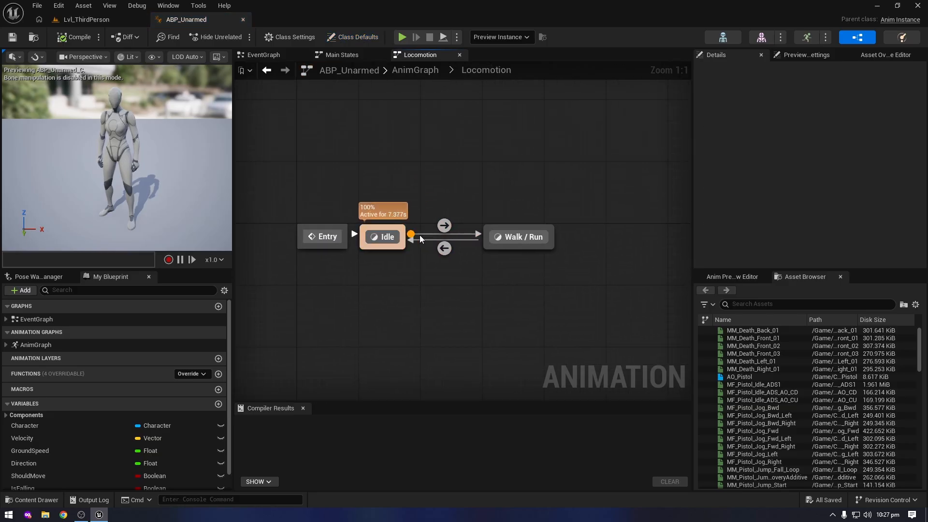
{"action": "double_click", "coordinate": [515, 237]}
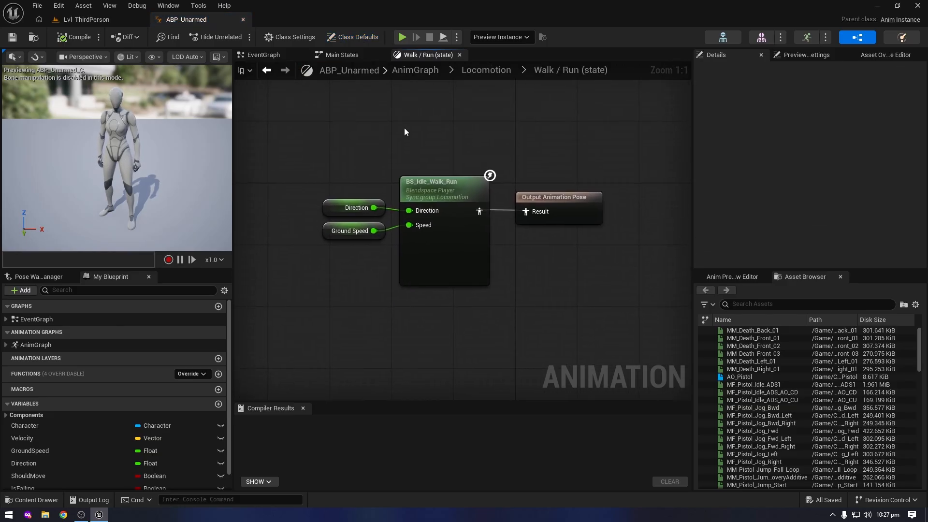
Delete the BS_Idle_Walk_Run blend space player and the Ground Speed node from the Walk / Run state, keeping Direction
{"action": "left_click_drag", "start_coordinate": [402, 127], "coordinate": [496, 331]}
{"action": "left_click_drag", "start_coordinate": [490, 331], "coordinate": [398, 156]}
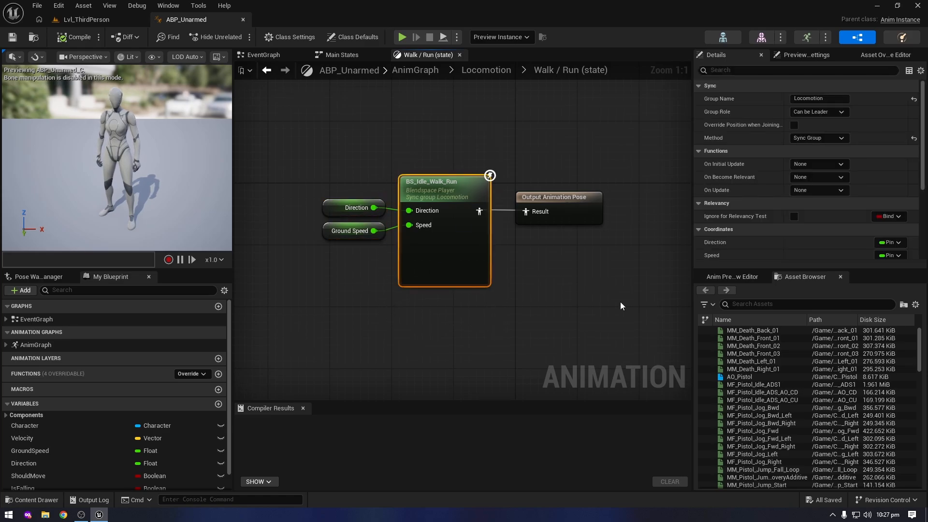
{"action": "left_click_drag", "start_coordinate": [416, 145], "coordinate": [499, 318]}
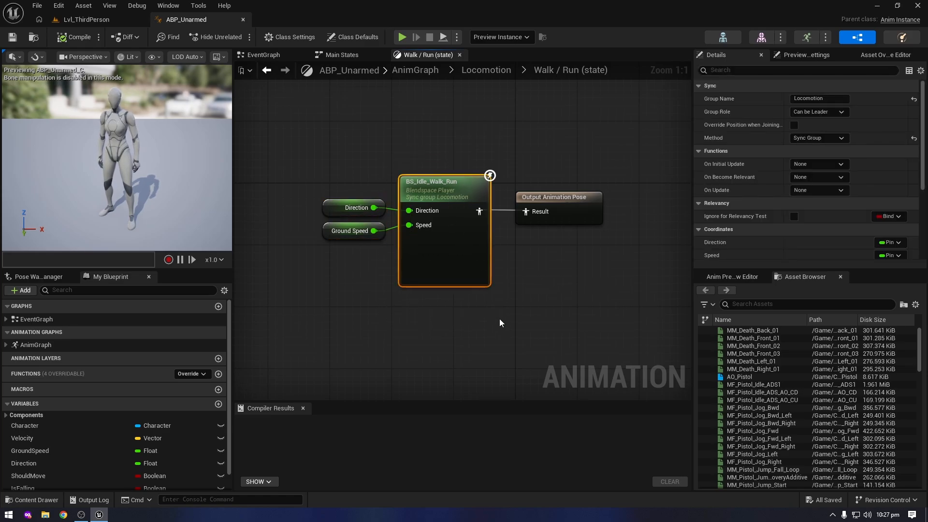
{"action": "key", "text": "Delete"}
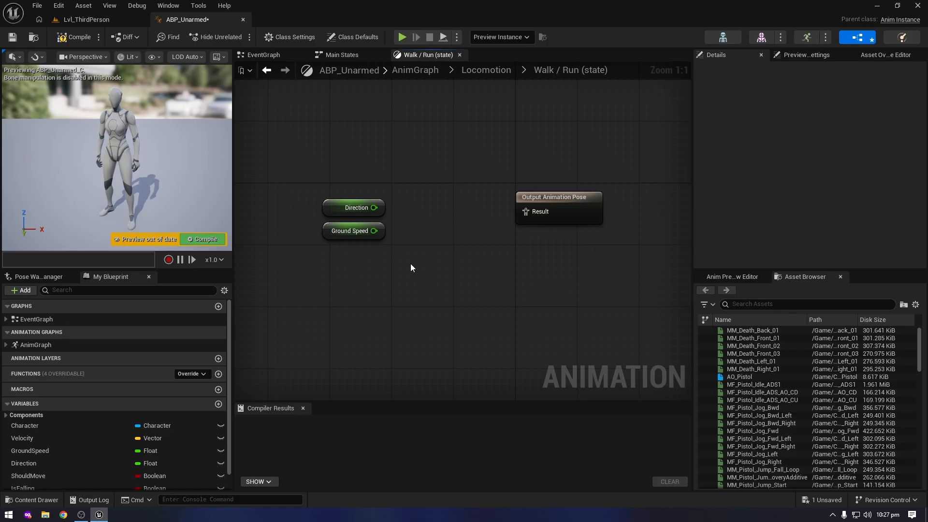
{"action": "left_click_drag", "start_coordinate": [411, 263], "coordinate": [377, 234]}
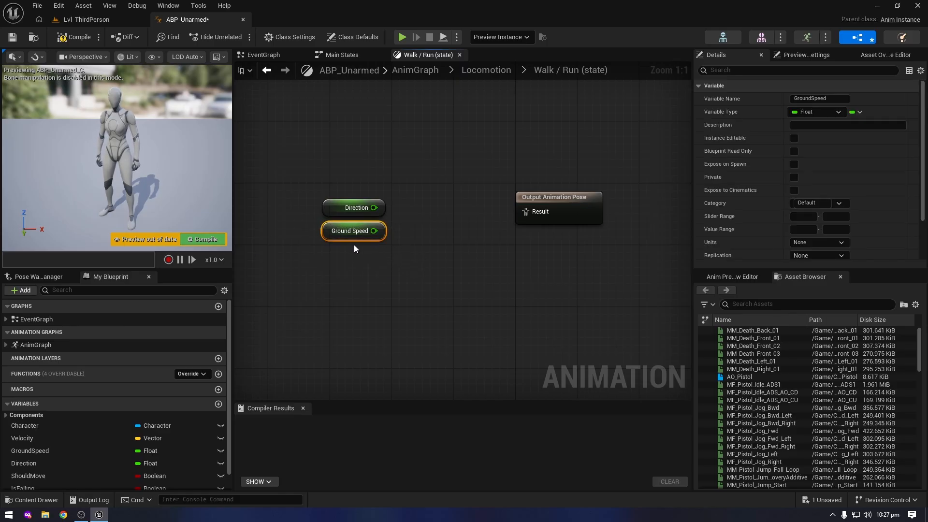
{"action": "key", "text": "Delete"}
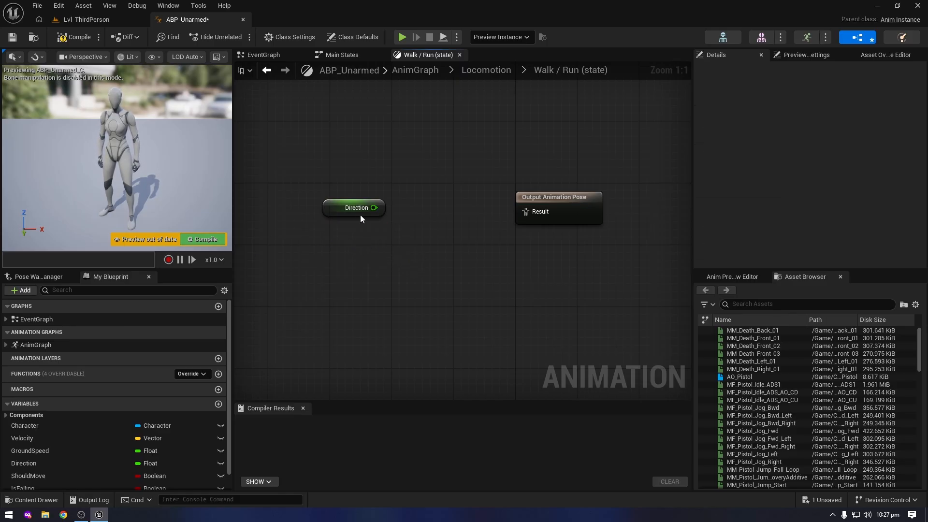
{"action": "left_click_drag", "start_coordinate": [315, 173], "coordinate": [403, 231]}
{"action": "left_click", "coordinate": [403, 230]}
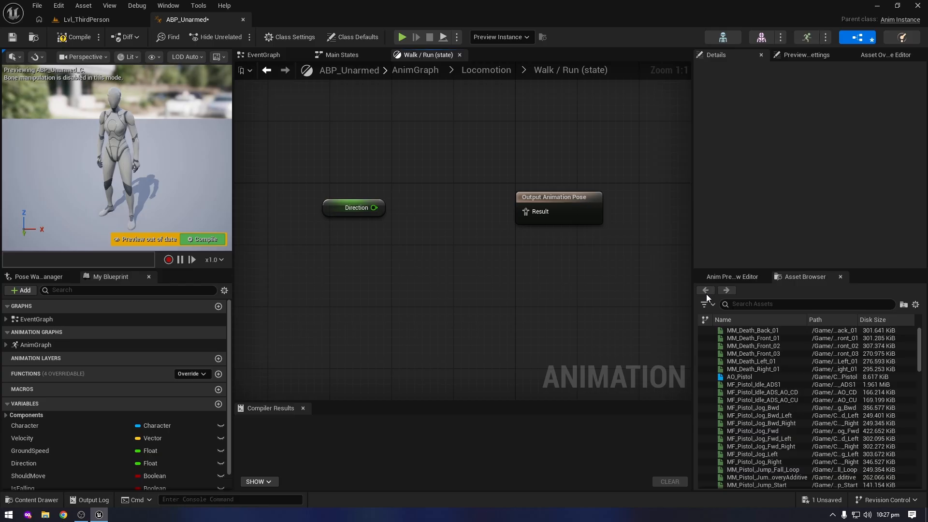
Search the animation assets for "strafe" and add BS_StrafeMovement to the Walk / Run graph between Direction and Output Animation Pose
{"action": "left_click", "coordinate": [754, 304]}
{"action": "type", "text": "strafe"}
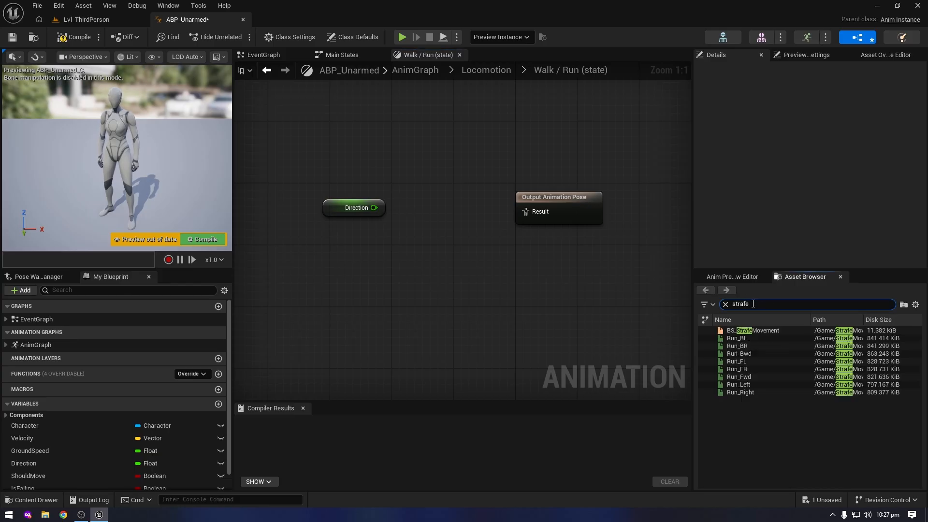
{"action": "left_click", "coordinate": [754, 330]}
{"action": "left_click_drag", "start_coordinate": [753, 330], "coordinate": [417, 187]}
Wire Direction into BS_StrafeMovement and its pose into Output Animation Pose, straighten the connections and compile
{"action": "left_click_drag", "start_coordinate": [503, 215], "coordinate": [540, 214]}
{"action": "left_click_drag", "start_coordinate": [379, 213], "coordinate": [425, 211]}
{"action": "left_click_drag", "start_coordinate": [327, 158], "coordinate": [638, 268]}
{"action": "key", "text": "q"}
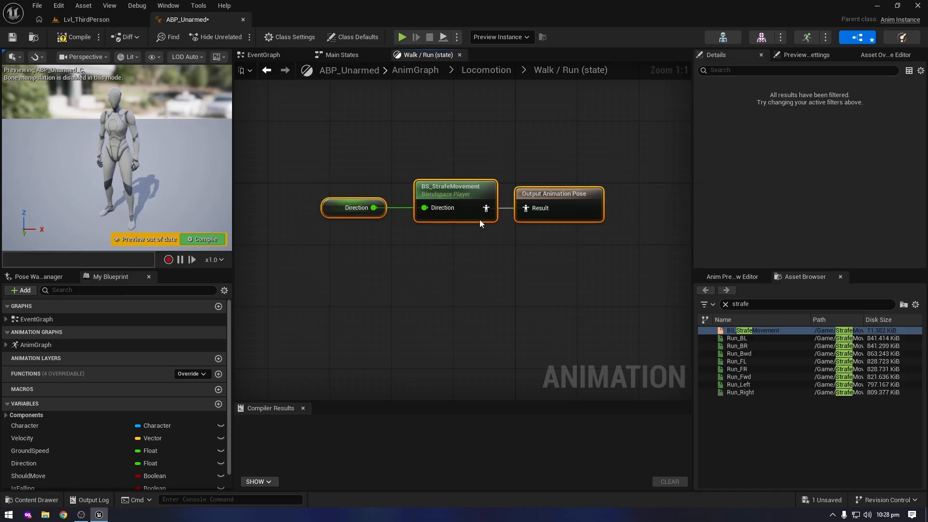
{"action": "left_click", "coordinate": [207, 239]}
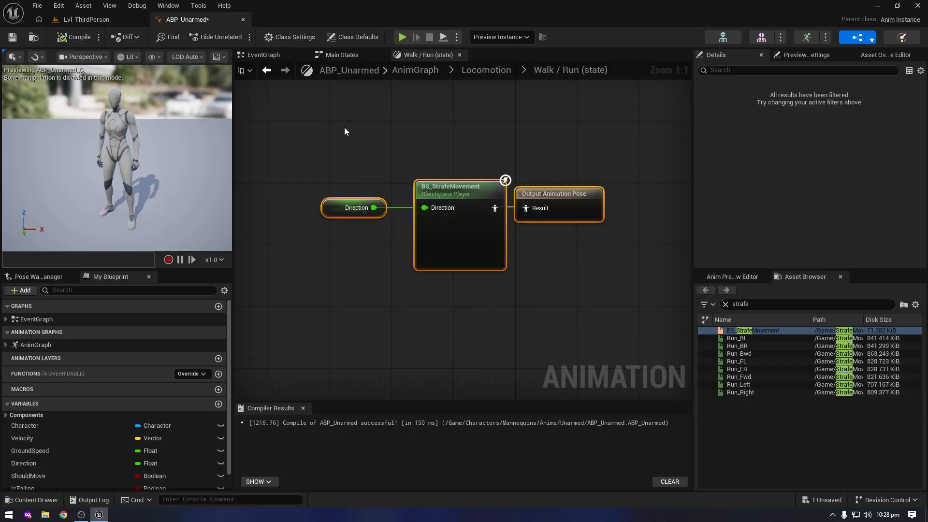
In the EventGraph's direction section, delete the Calculate Direction, Clamp, Select, Movement Component and Orient Rotation To Movement nodes
{"action": "left_click", "coordinate": [265, 56]}
{"action": "scroll", "coordinate": [442, 247], "scroll_direction": "down", "scroll_amount": 4}
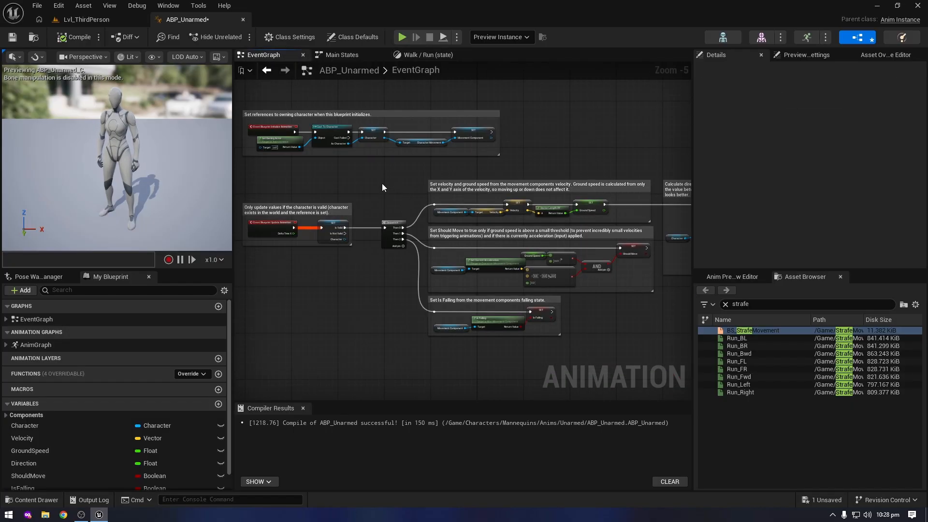
{"action": "right_click_drag", "start_coordinate": [587, 155], "coordinate": [382, 152]}
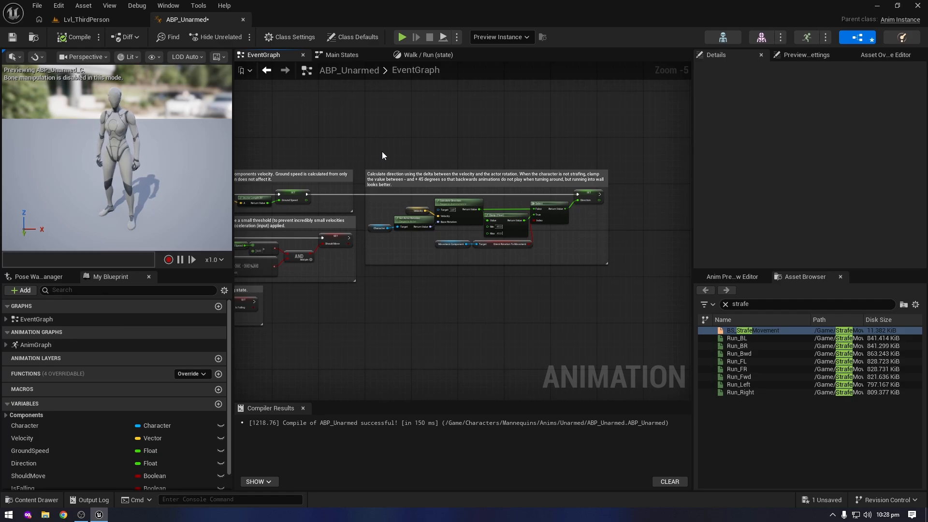
{"action": "scroll", "coordinate": [471, 199], "scroll_direction": "up", "scroll_amount": 2}
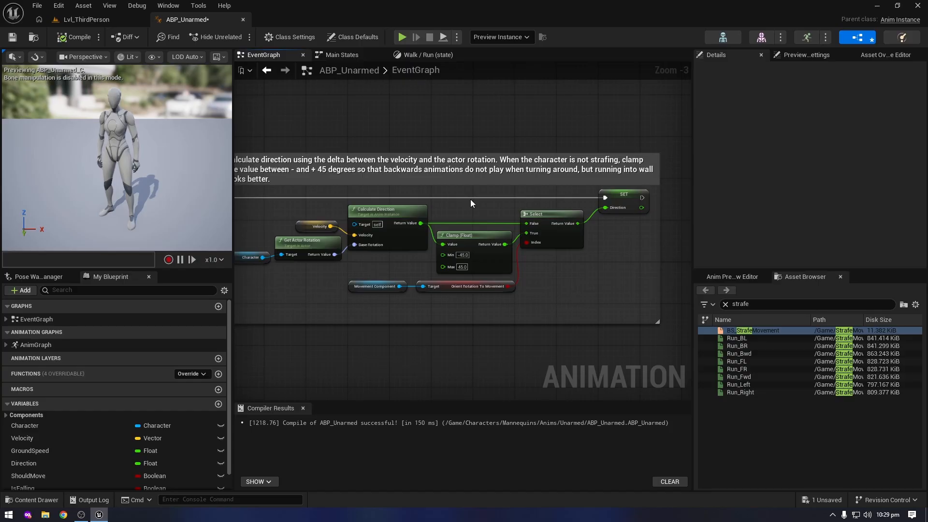
{"action": "scroll", "coordinate": [396, 225], "scroll_direction": "up", "scroll_amount": 1}
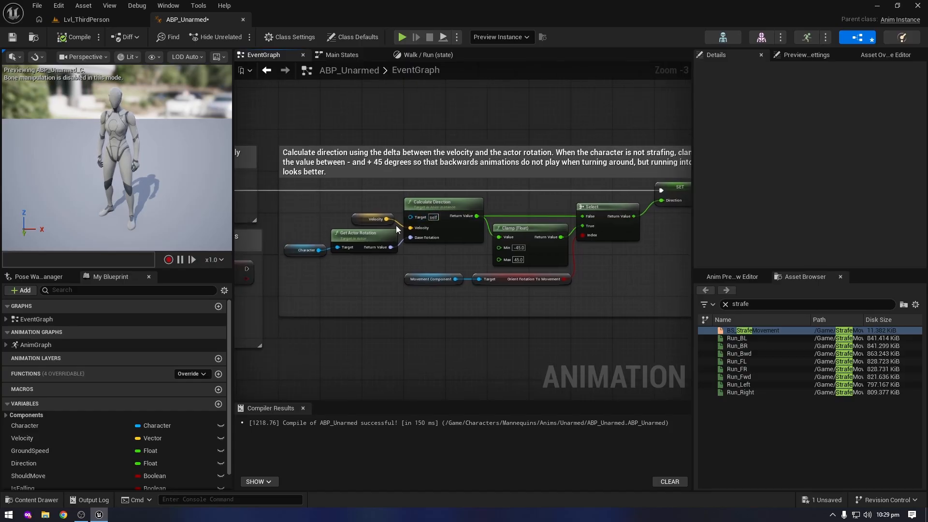
{"action": "scroll", "coordinate": [382, 251], "scroll_direction": "up", "scroll_amount": 1}
{"action": "mouse_move", "coordinate": [382, 251]}
{"action": "scroll", "coordinate": [382, 251], "scroll_direction": "up", "scroll_amount": 1}
{"action": "right_click_drag", "start_coordinate": [509, 259], "coordinate": [370, 250]}
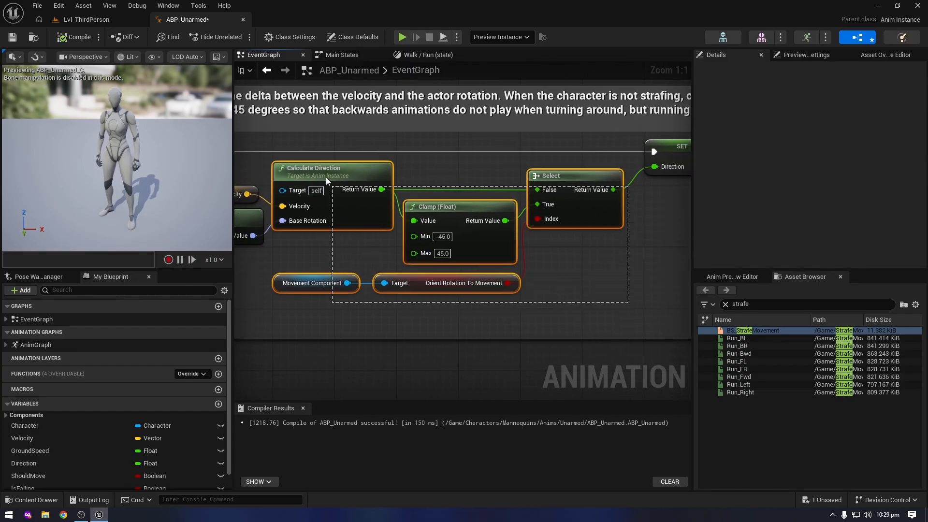
{"action": "right_click_drag", "start_coordinate": [250, 191], "coordinate": [390, 201]}
Add a Calculate Direction node from Velocity and connect Get Actor Rotation's return value to its Base Rotation
{"action": "mouse_move", "coordinate": [410, 204]}
{"action": "left_click_drag", "start_coordinate": [409, 204], "coordinate": [459, 200]}
{"action": "type", "text": "calc"}
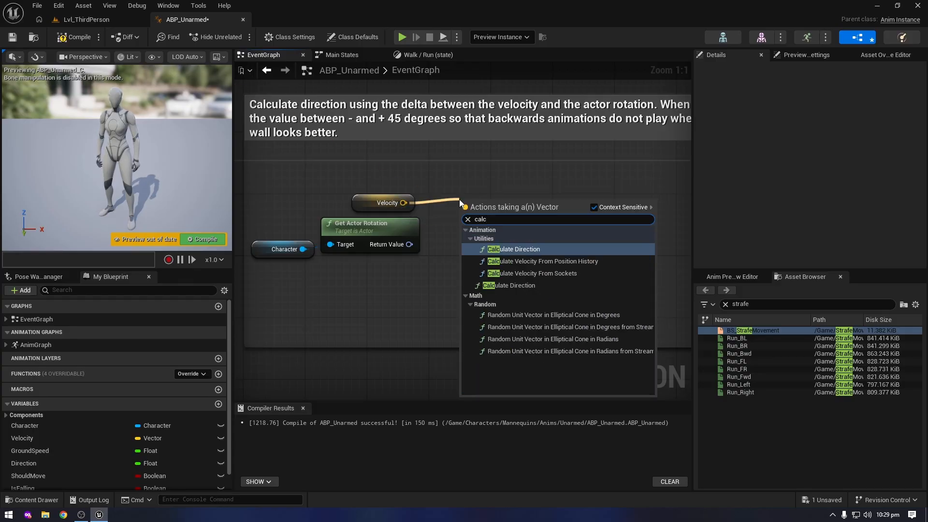
{"action": "key", "text": "Return"}
{"action": "mouse_move", "coordinate": [410, 247]}
{"action": "left_click_drag", "start_coordinate": [410, 244], "coordinate": [479, 230]}
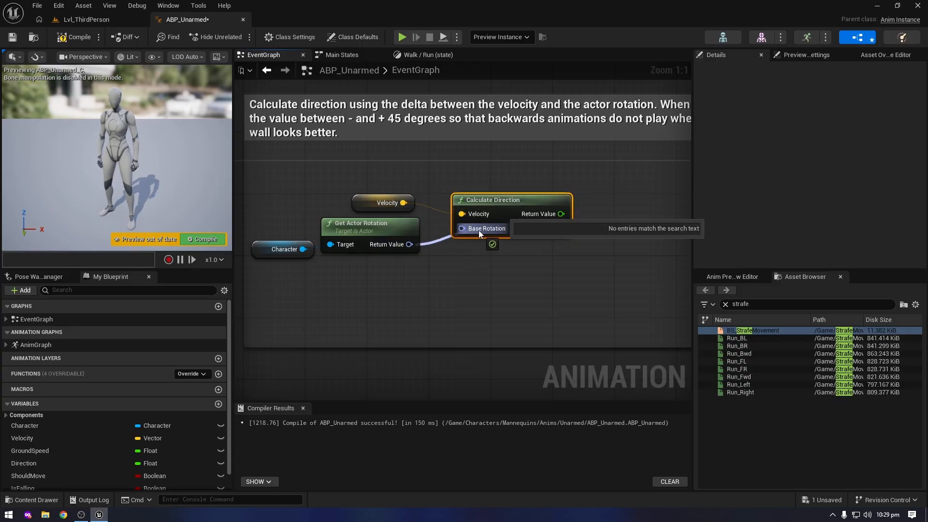
{"action": "right_click_drag", "start_coordinate": [479, 230], "coordinate": [296, 236]}
Connect Calculate Direction's return value to the SET Direction node, move that node closer, and compile and save the blueprint
{"action": "left_click_drag", "start_coordinate": [379, 219], "coordinate": [631, 185]}
{"action": "left_click_drag", "start_coordinate": [661, 170], "coordinate": [468, 170]}
{"action": "left_click", "coordinate": [205, 238]}
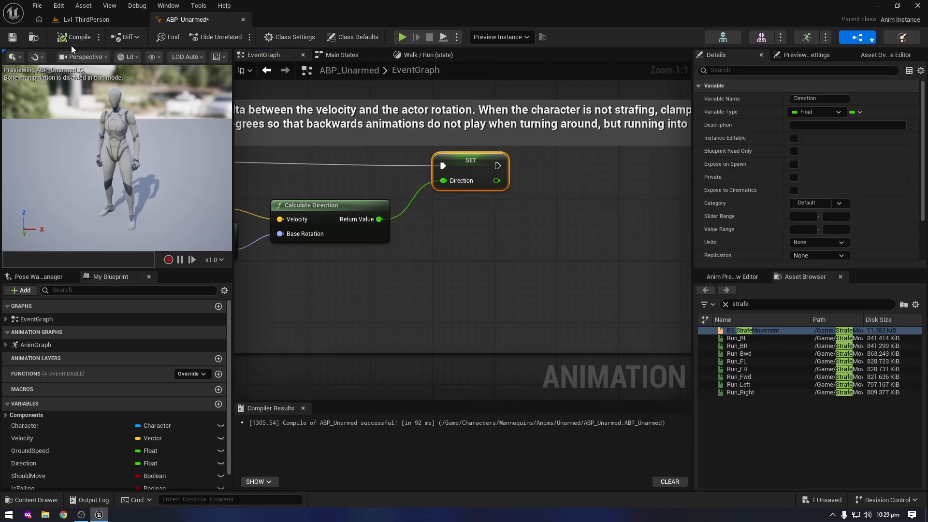
{"action": "left_click", "coordinate": [14, 39]}
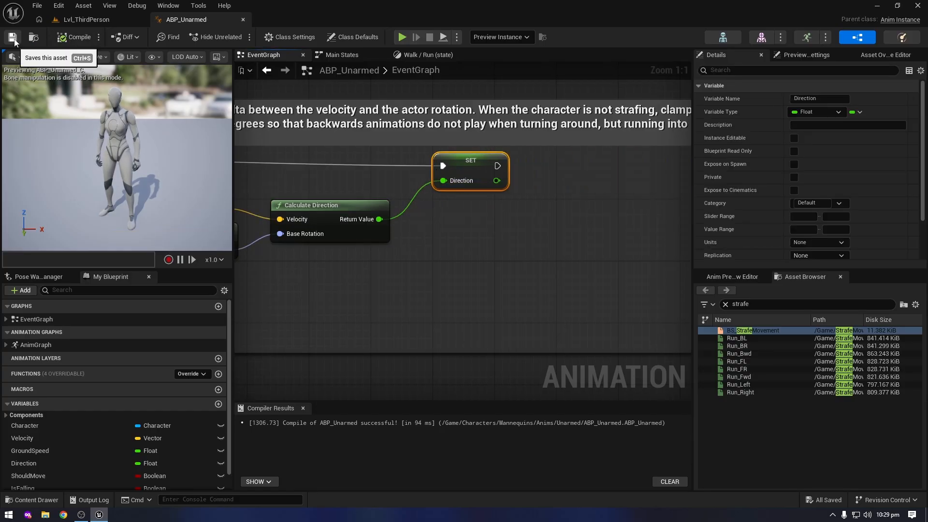
Open the BP_ThirdPersonCharacter blueprint from the ThirdPerson Blueprints folder at its EventGraph
{"action": "left_click", "coordinate": [109, 22]}
{"action": "scroll", "coordinate": [51, 463], "scroll_direction": "down", "scroll_amount": 3}
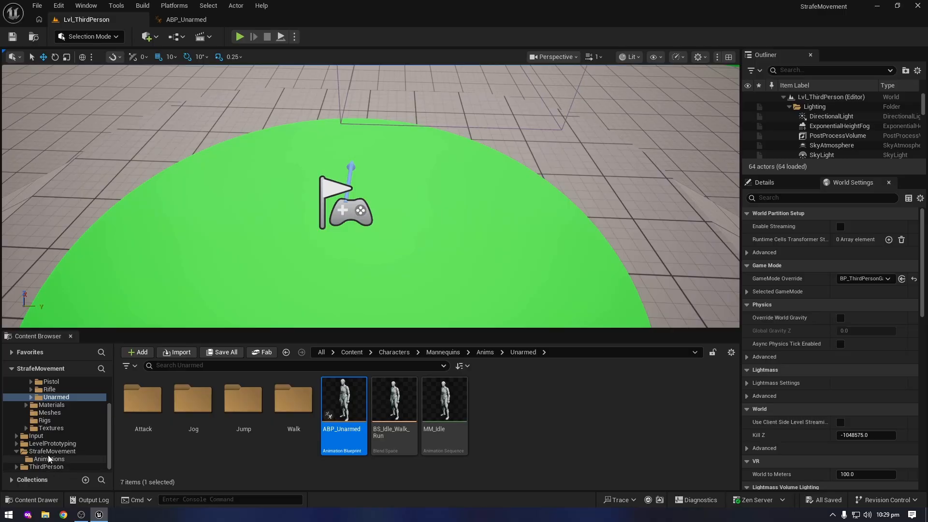
{"action": "left_click", "coordinate": [49, 467]}
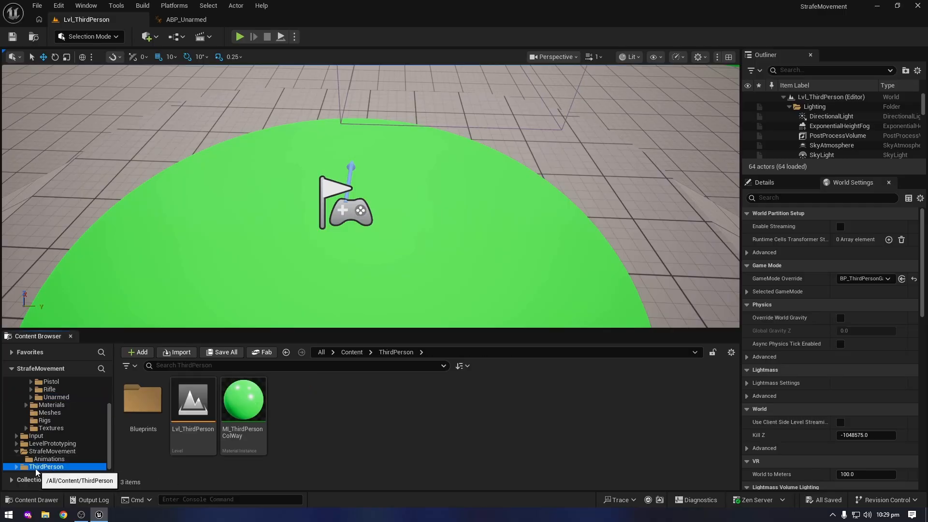
{"action": "double_click", "coordinate": [144, 405]}
{"action": "double_click", "coordinate": [145, 408]}
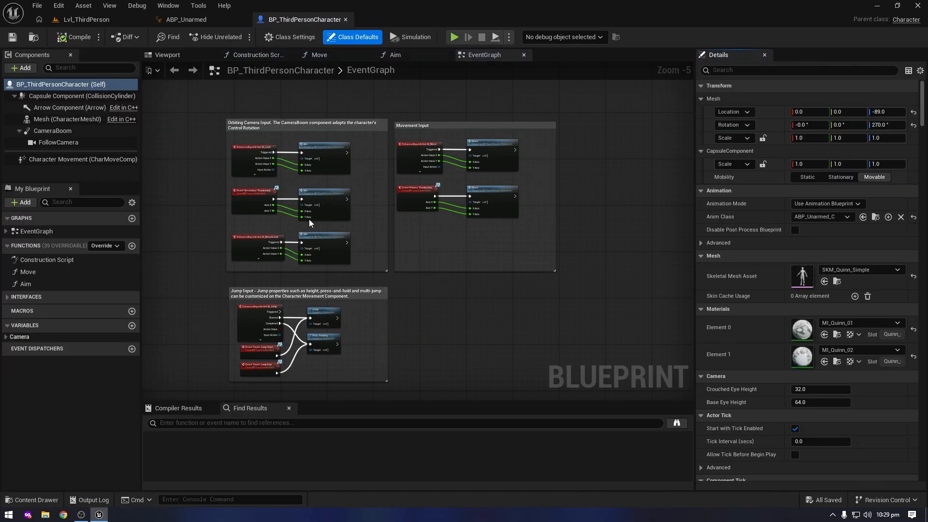
{"action": "right_click_drag", "start_coordinate": [371, 101], "coordinate": [357, 83]}
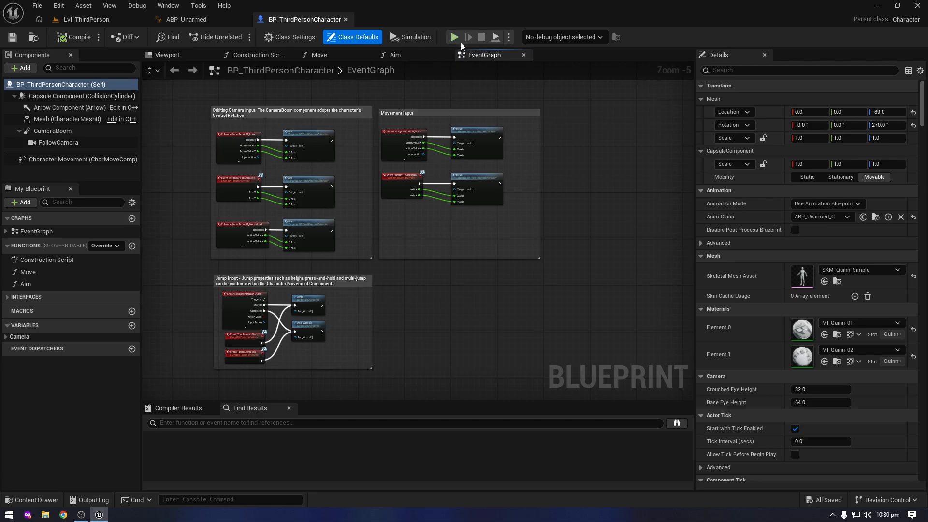
Play the level and run the character forward, backward and sideways to check its facing, and end the preview
{"action": "left_click", "coordinate": [455, 37]}
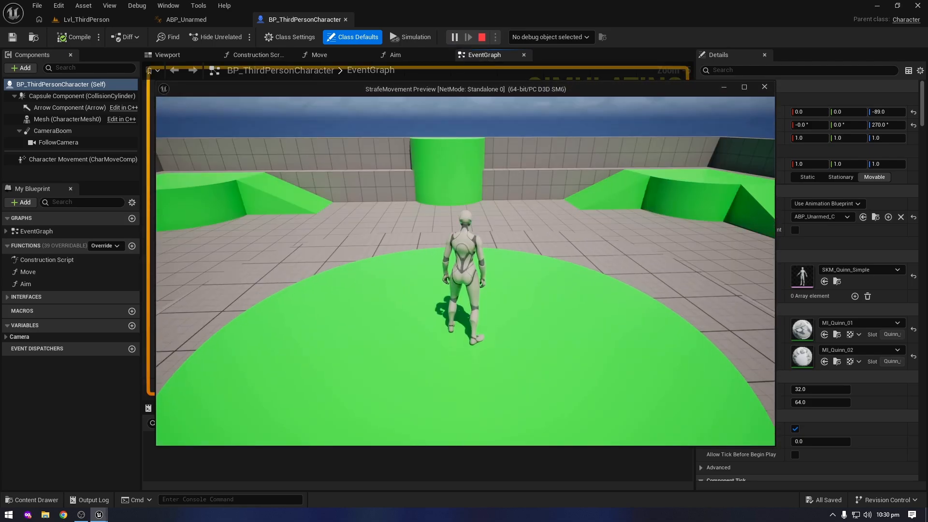
{"action": "key", "text": "d"}
{"action": "key", "text": "s"}
{"action": "key", "text": "a"}
{"action": "key", "text": "w"}
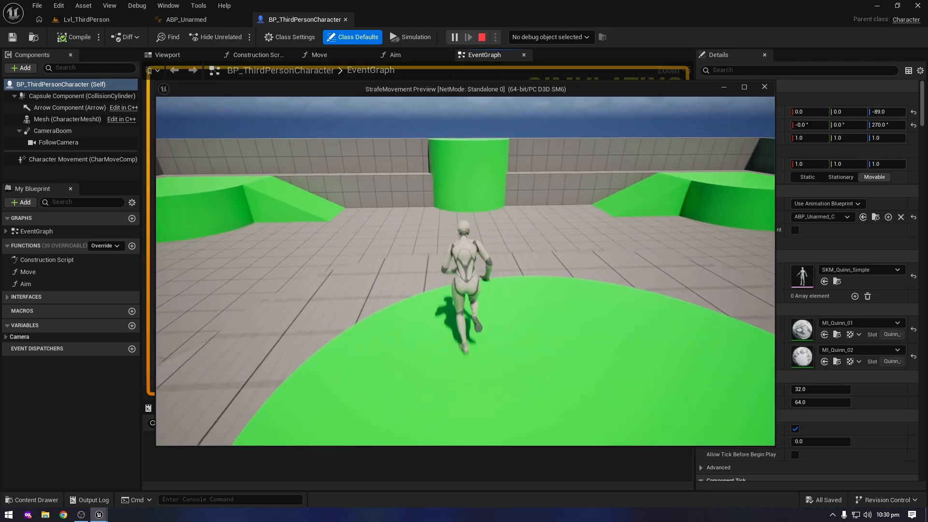
{"action": "key", "text": "d"}
{"action": "key", "text": "s"}
{"action": "key", "text": "a"}
{"action": "key", "text": "w"}
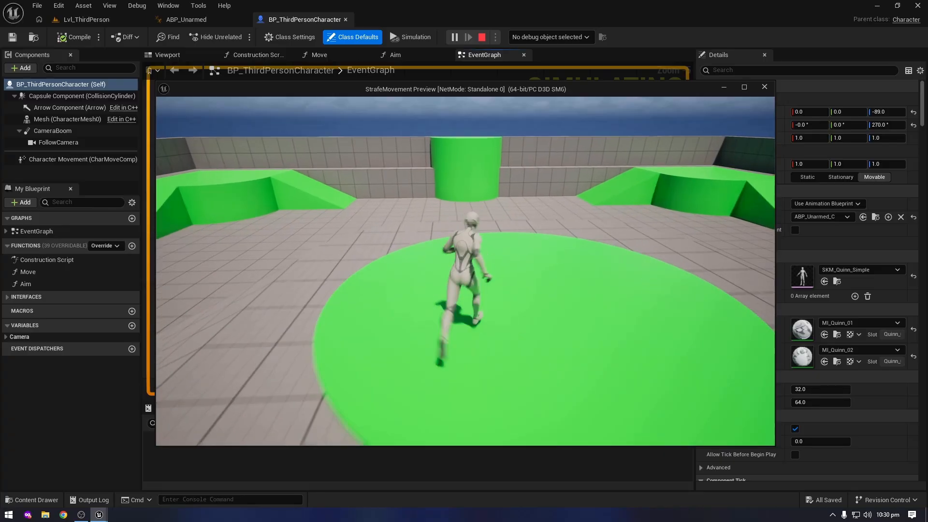
{"action": "key", "text": "d"}
{"action": "key", "text": "a"}
{"action": "key", "text": "d"}
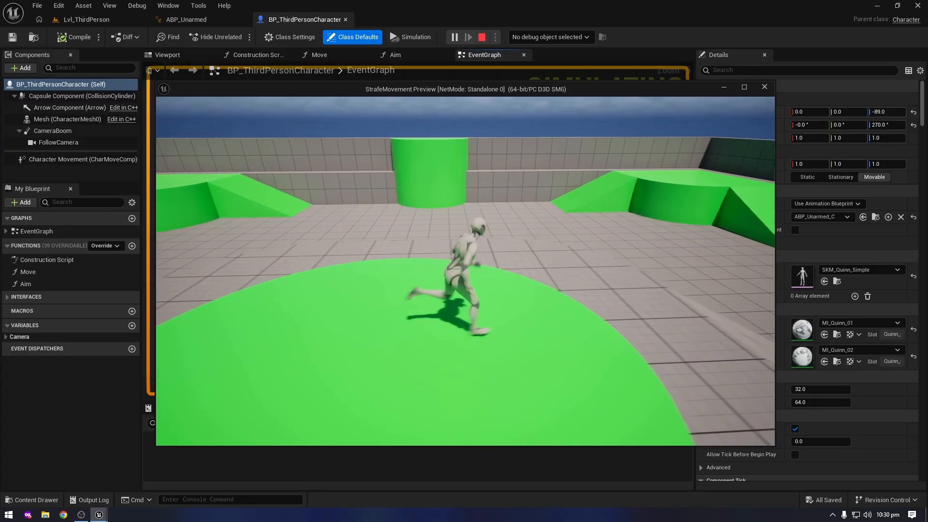
{"action": "key", "text": "a"}
{"action": "key", "text": "w"}
{"action": "key", "text": "d"}
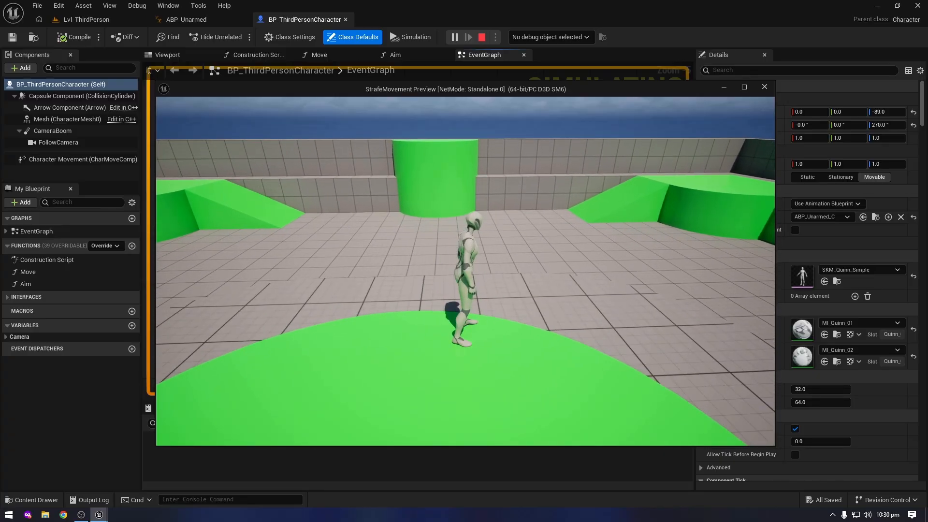
{"action": "key", "text": "Escape"}
In Character Movement's rotation settings, disable Orient Rotation to Movement, enable Use Controller Desired Rotation and save the blueprint
{"action": "left_click", "coordinate": [83, 159]}
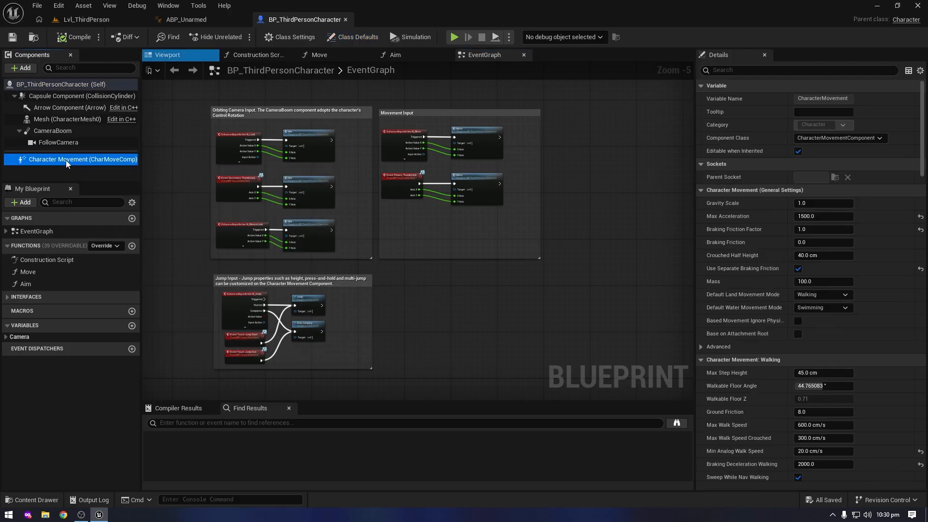
{"action": "left_click", "coordinate": [732, 71]}
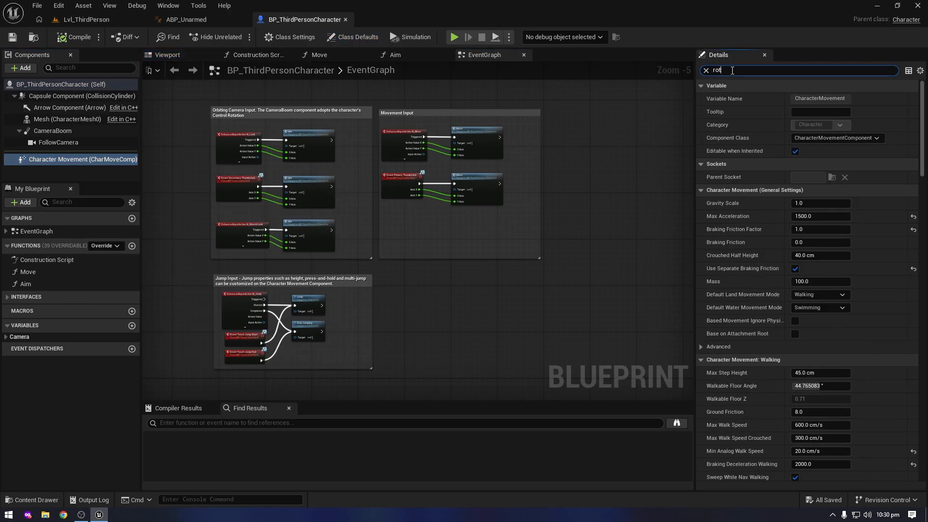
{"action": "type", "text": "rotation"}
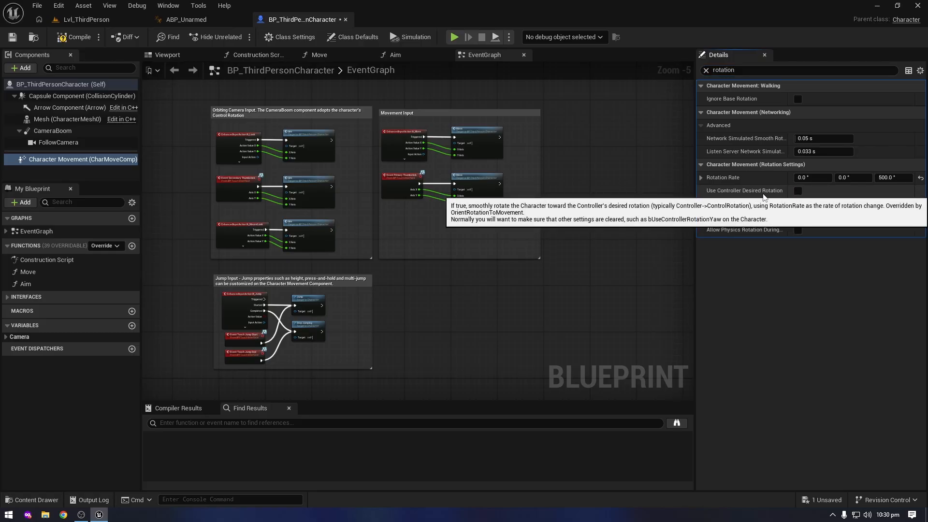
{"action": "left_click", "coordinate": [799, 192]}
{"action": "key", "text": "ctrl+s"}
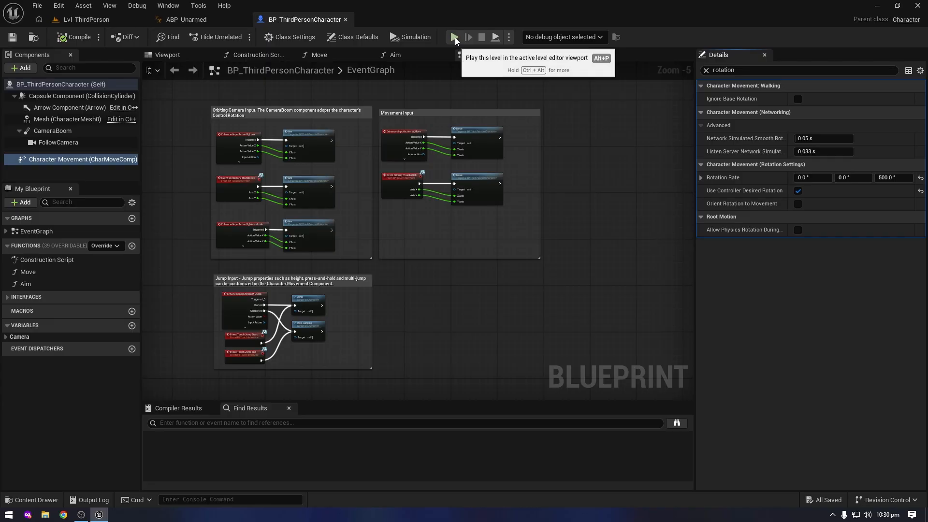
Play the level again and move the character while turning the camera to test controller-driven rotation, ending the preview
{"action": "left_click", "coordinate": [455, 38]}
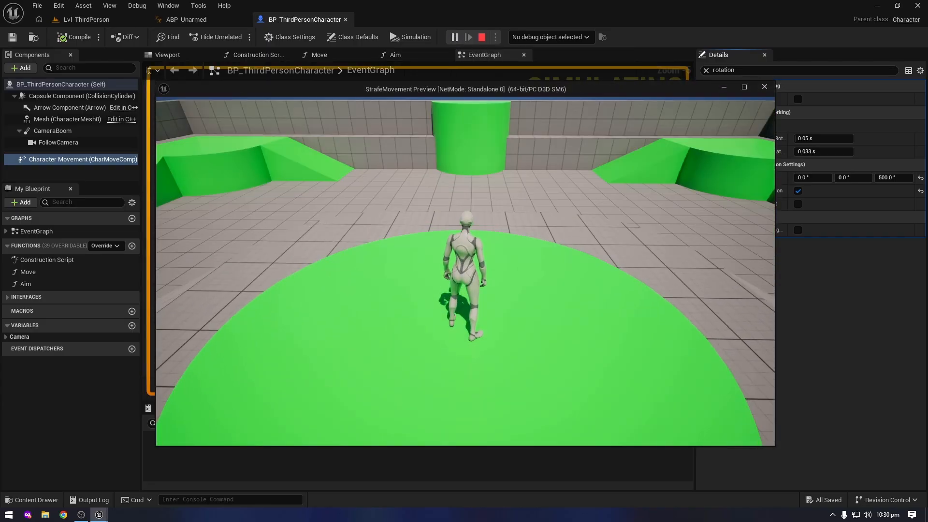
{"action": "key", "text": "w"}
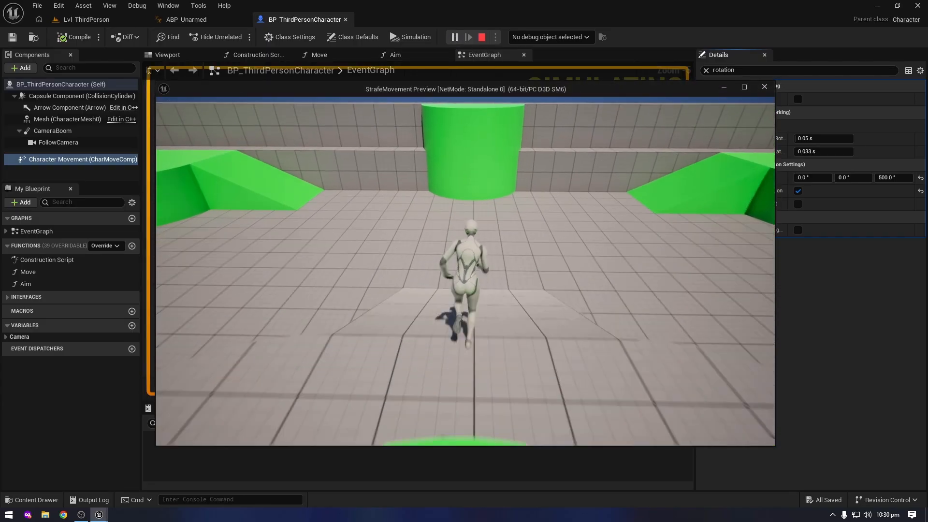
{"action": "key", "text": "w"}
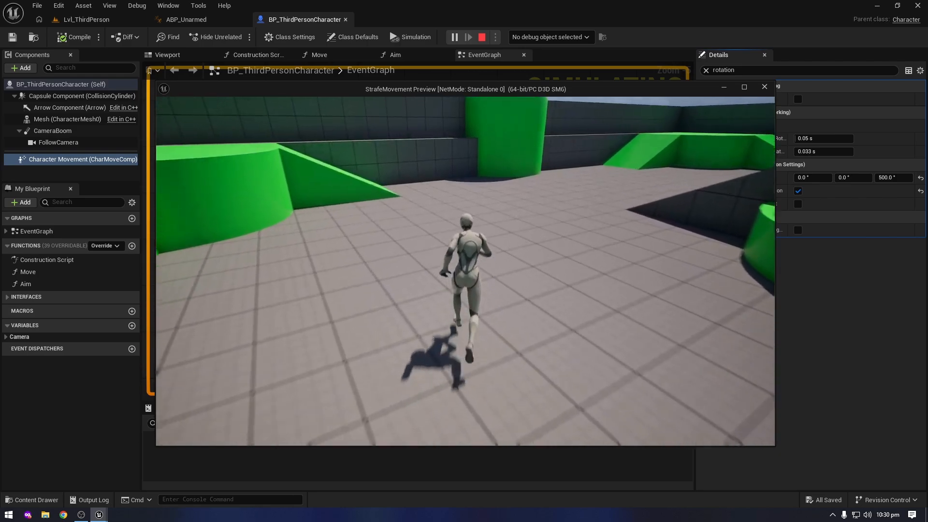
{"action": "key", "text": "w"}
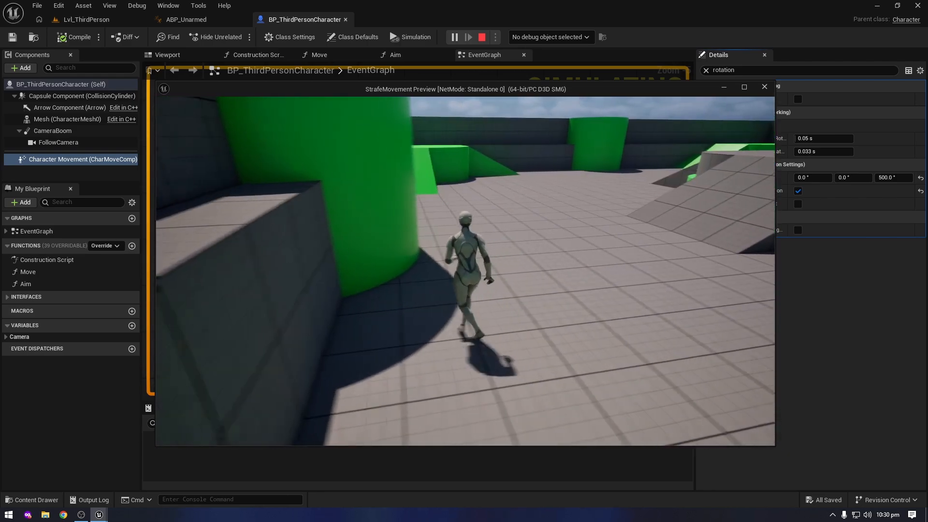
{"action": "key", "text": "w"}
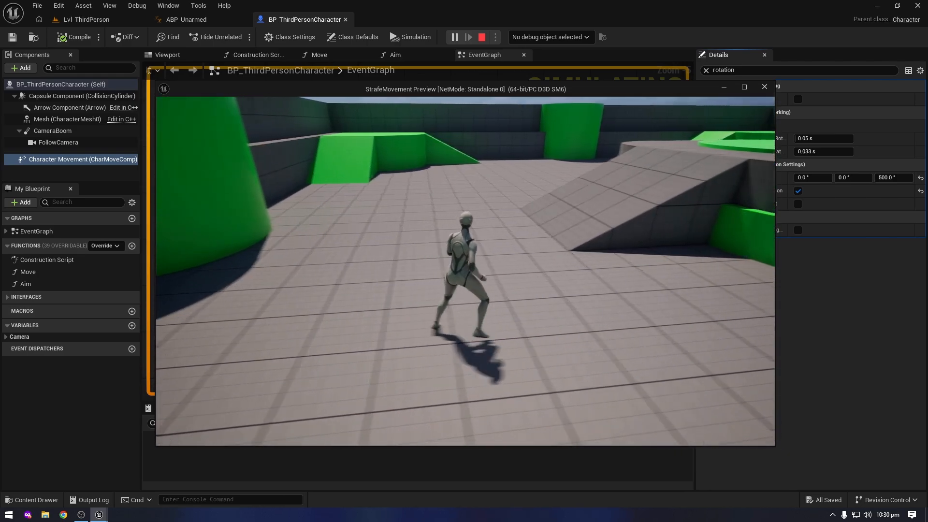
{"action": "key", "text": "w"}
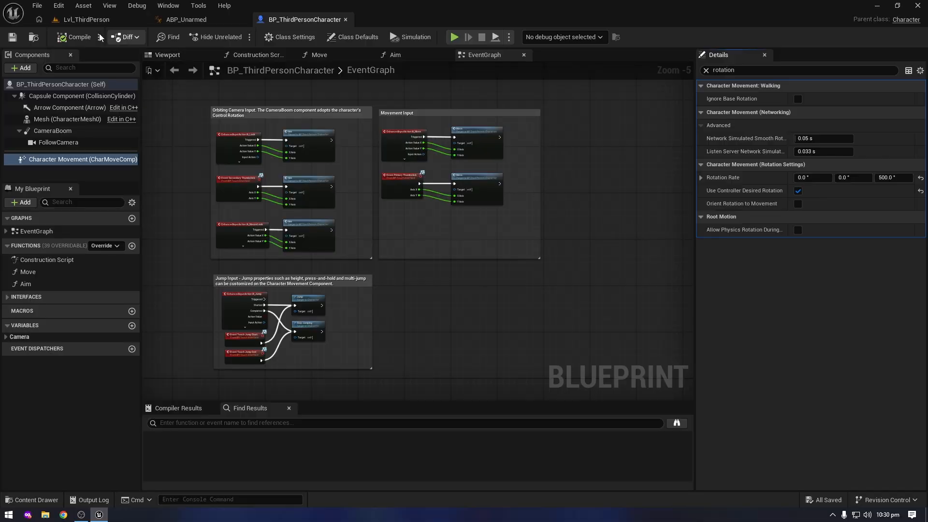
Open BS_StrafeMovement from ABP_Unarmed's Walk / Run state, set its sample smoothing Weight Speed to 5.5 and save it
{"action": "left_click", "coordinate": [192, 25]}
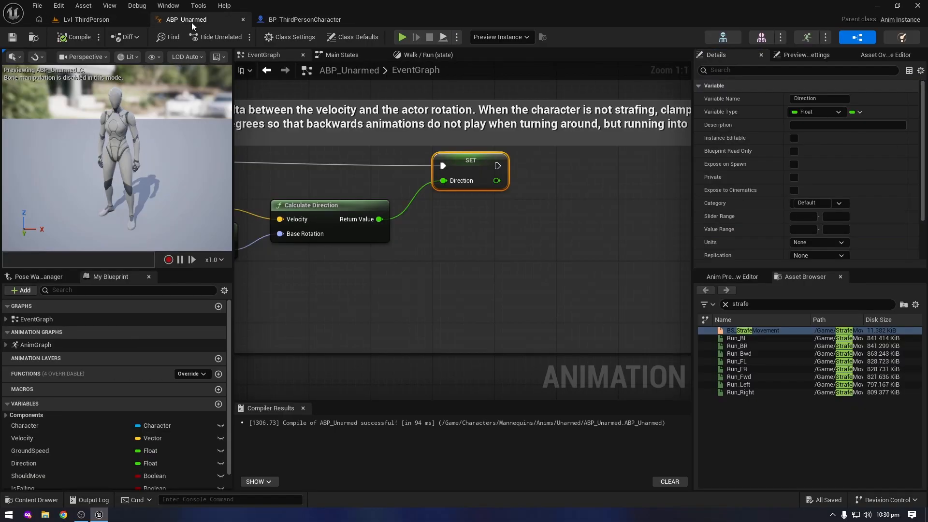
{"action": "left_click", "coordinate": [425, 55]}
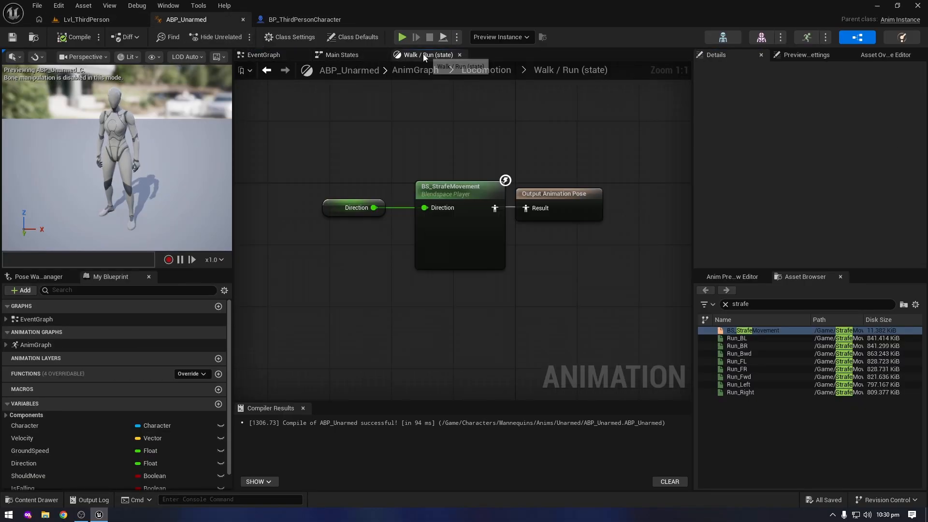
{"action": "left_click", "coordinate": [452, 188]}
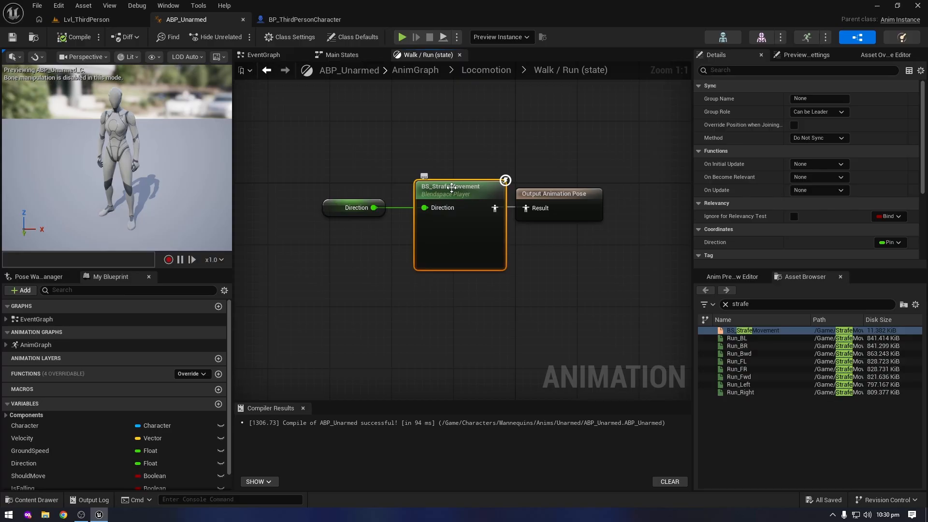
{"action": "double_click", "coordinate": [452, 187]}
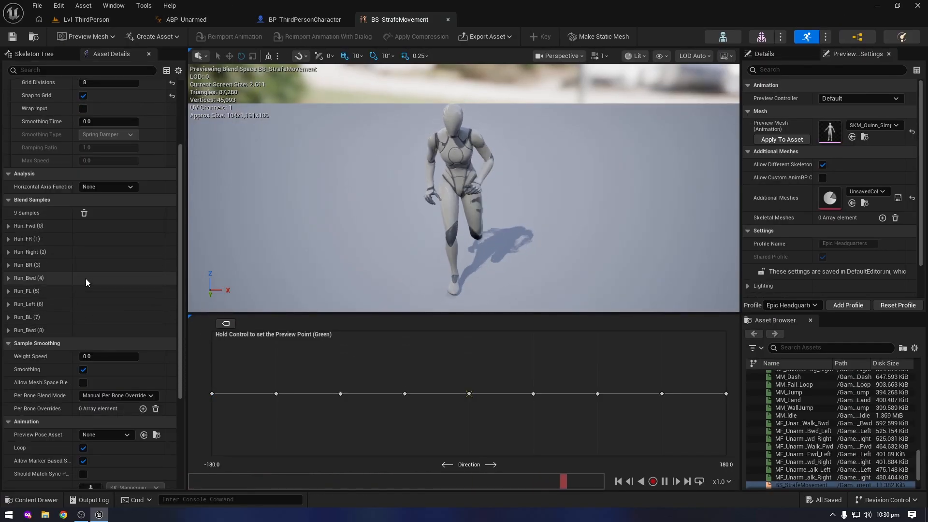
{"action": "left_click", "coordinate": [94, 357]}
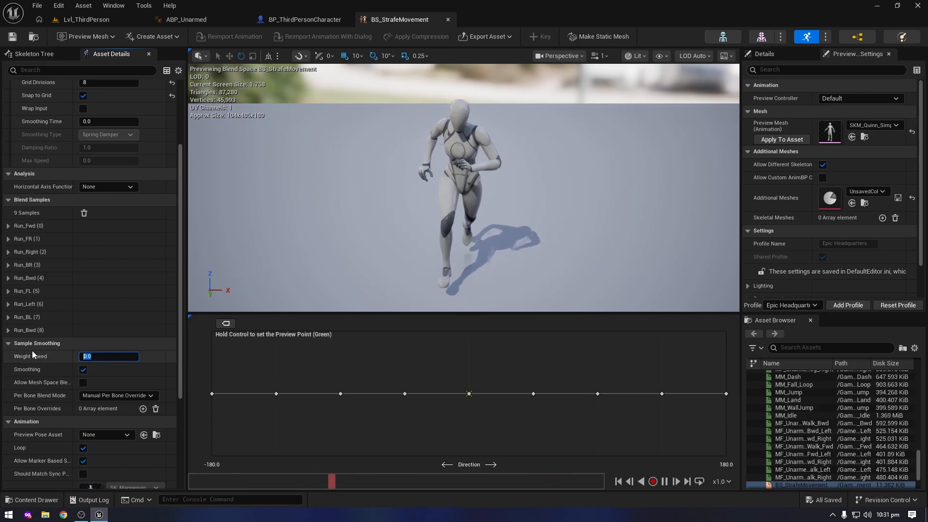
{"action": "type", "text": "5.5"}
{"action": "key", "text": "Return"}
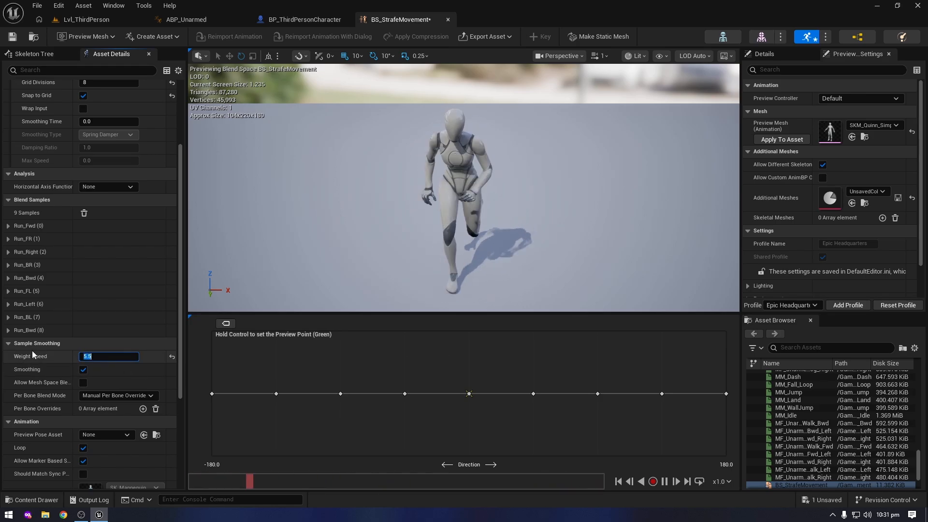
{"action": "key", "text": "ctrl+s"}
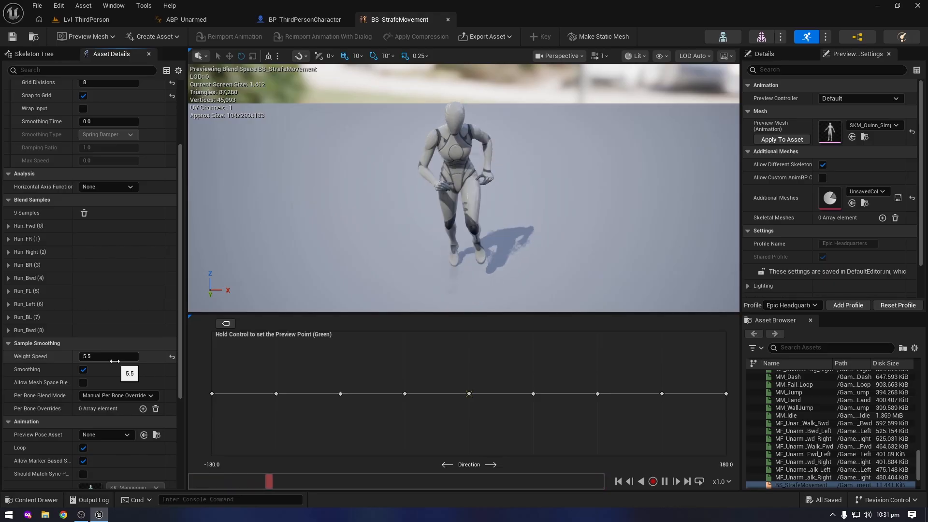
Play the level from BP_ThirdPersonCharacter and strafe in all directions to test the smoothed blending between run animations
{"action": "left_click", "coordinate": [293, 20]}
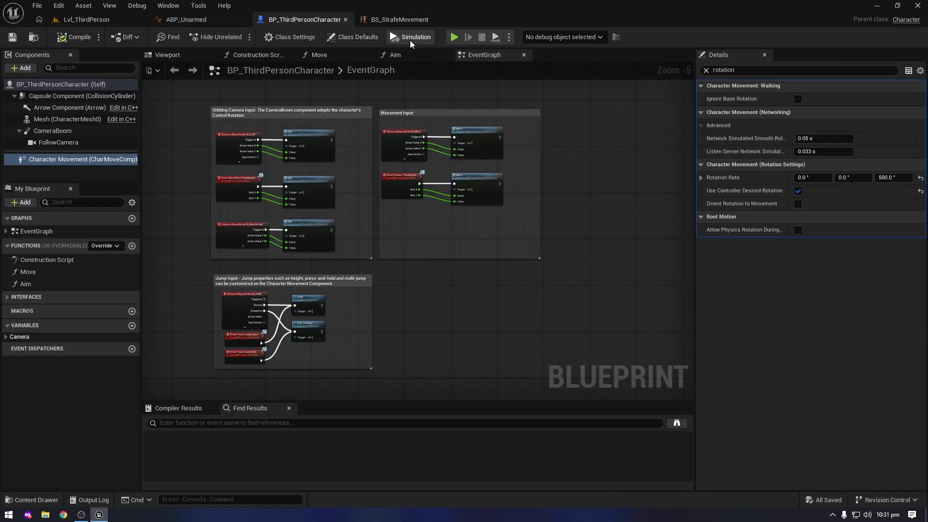
{"action": "left_click", "coordinate": [454, 37]}
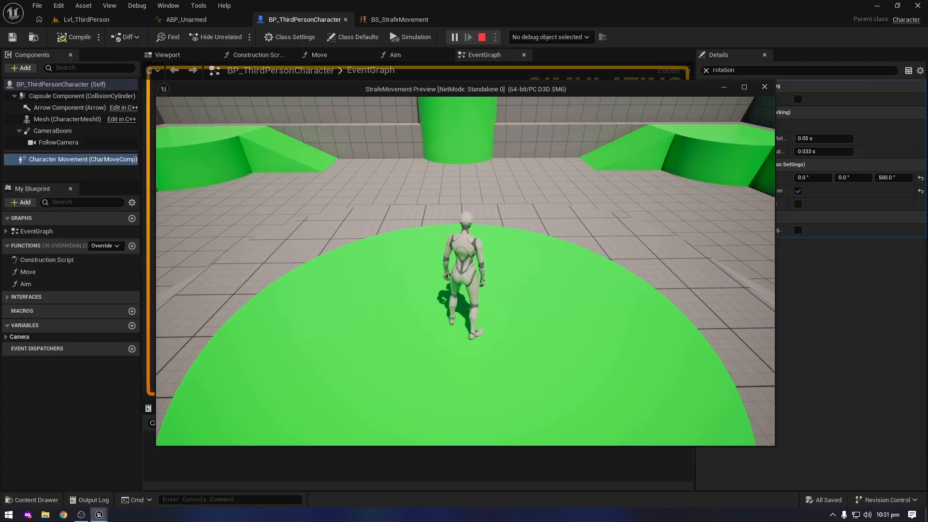
{"action": "key", "text": "d"}
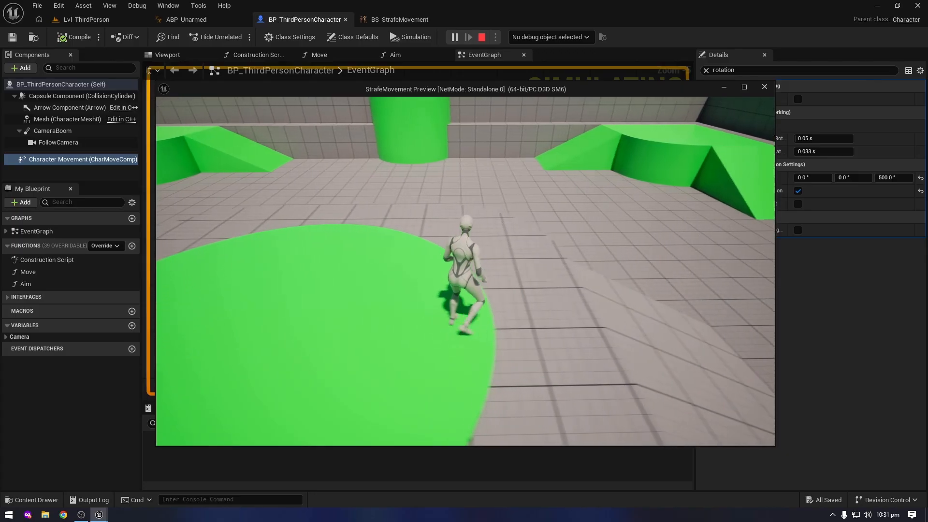
{"action": "key", "text": "a"}
{"action": "key", "text": "d"}
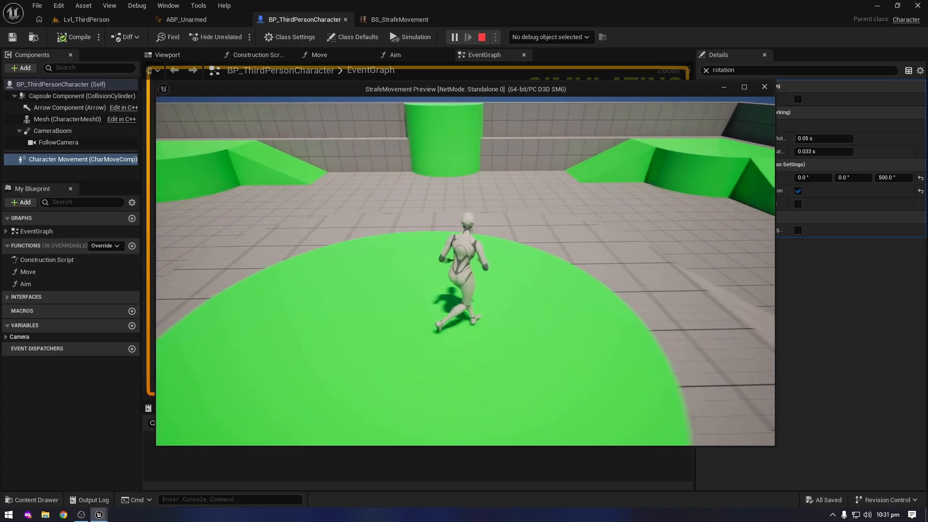
{"action": "key", "text": "a"}
{"action": "key", "text": "d"}
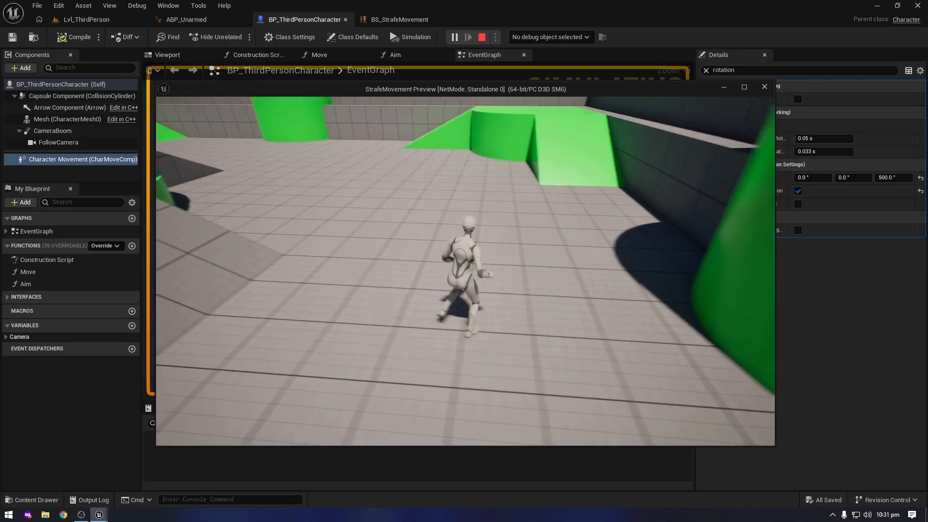
{"action": "key", "text": "s"}
{"action": "key", "text": "a"}
{"action": "key", "text": "d"}
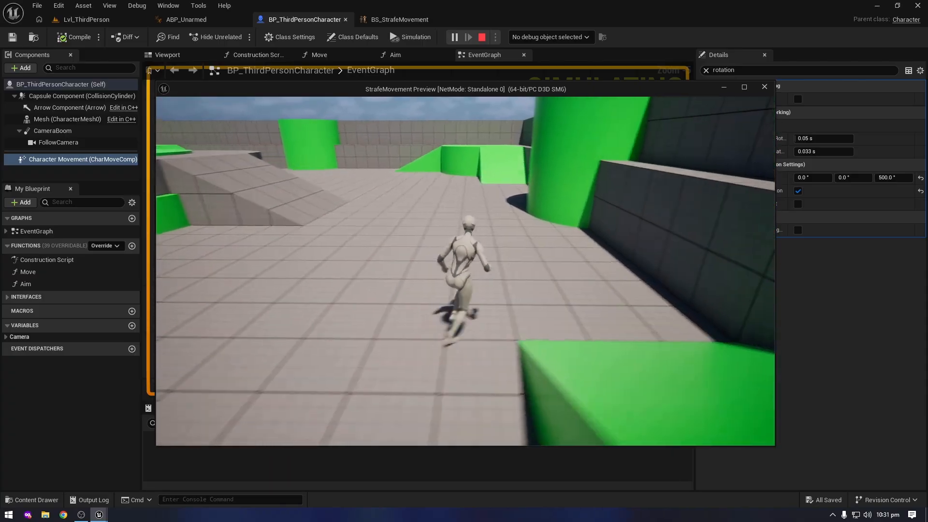
{"action": "key", "text": "w"}
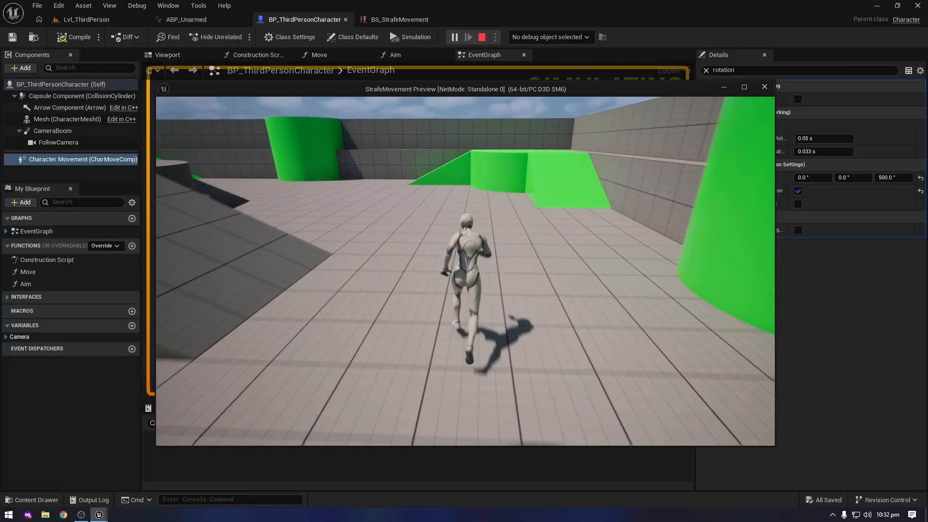
{"action": "key", "text": "s"}
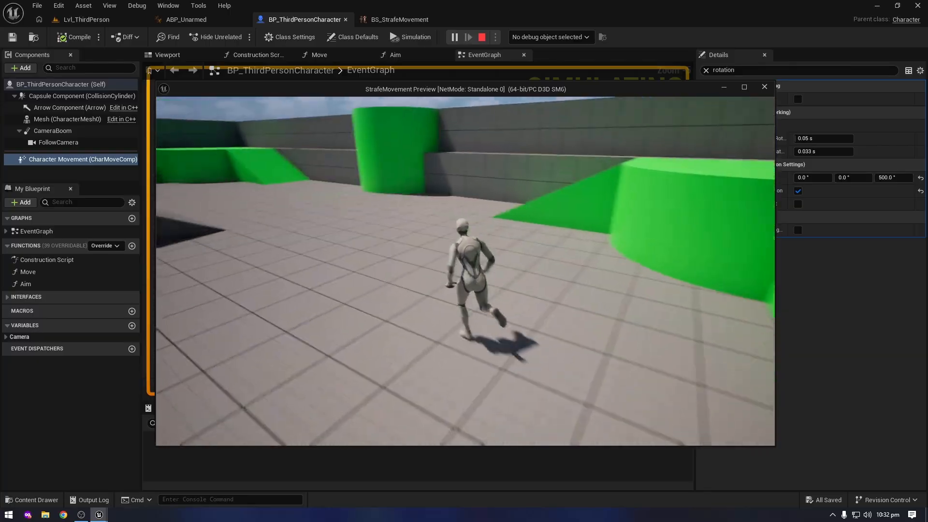
{"action": "key", "text": "d"}
{"action": "key", "text": "a"}
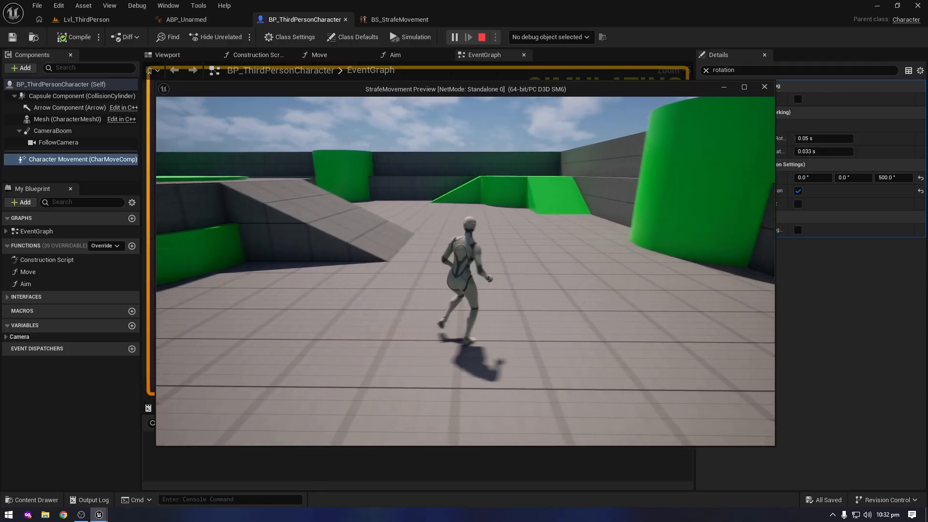
{"action": "key", "text": "w"}
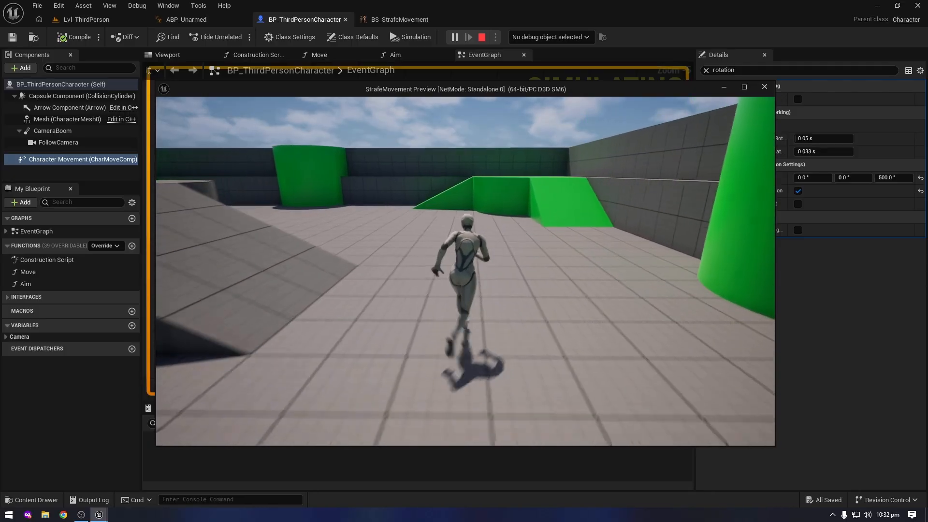